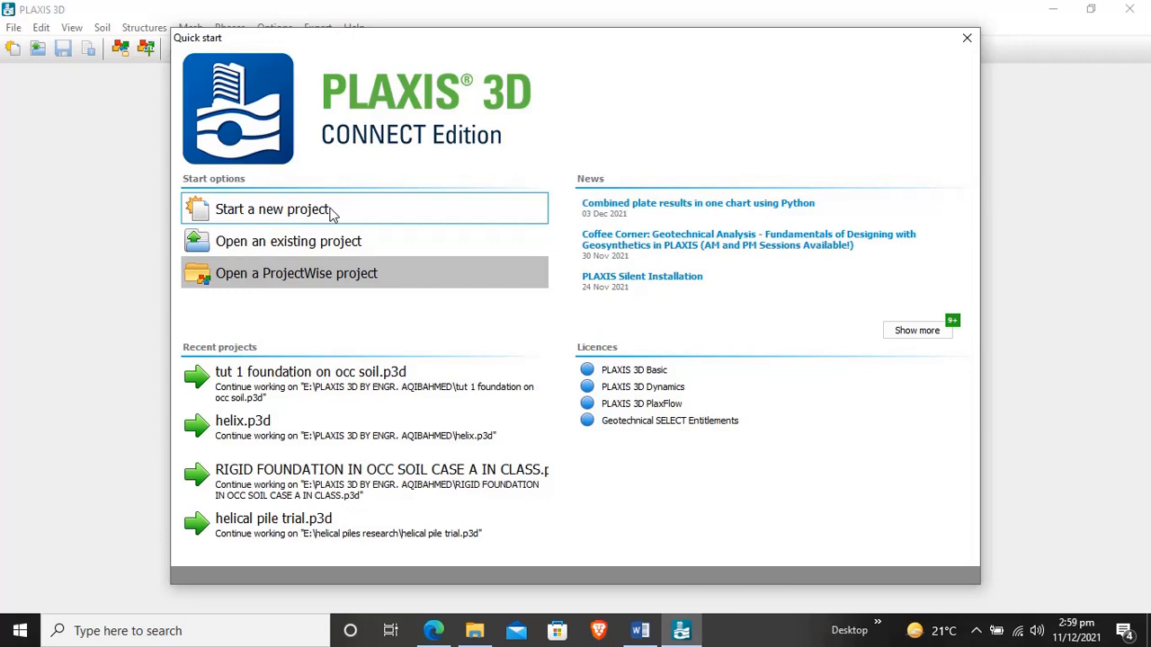
# - Start a new project and title it FOUNDATION WITH BASEMENT IN OCC SOIL CASE B
pyautogui.click(330, 210)
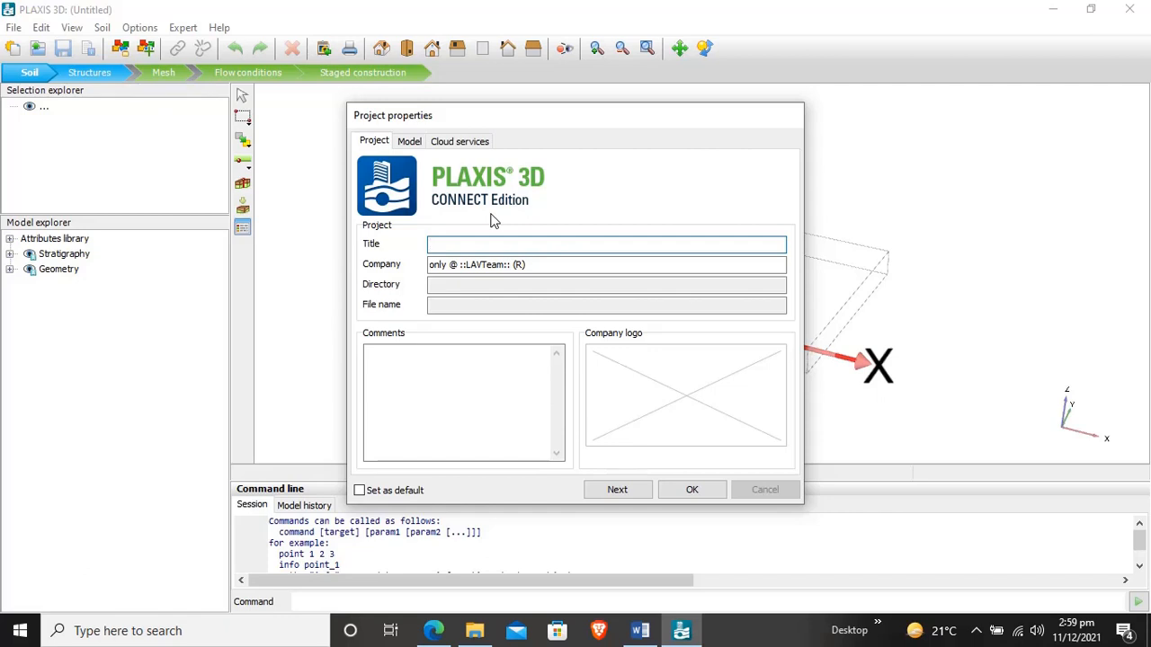
pyautogui.write('FOUNDATION WITH BASEMENT IN OCC SOIL')
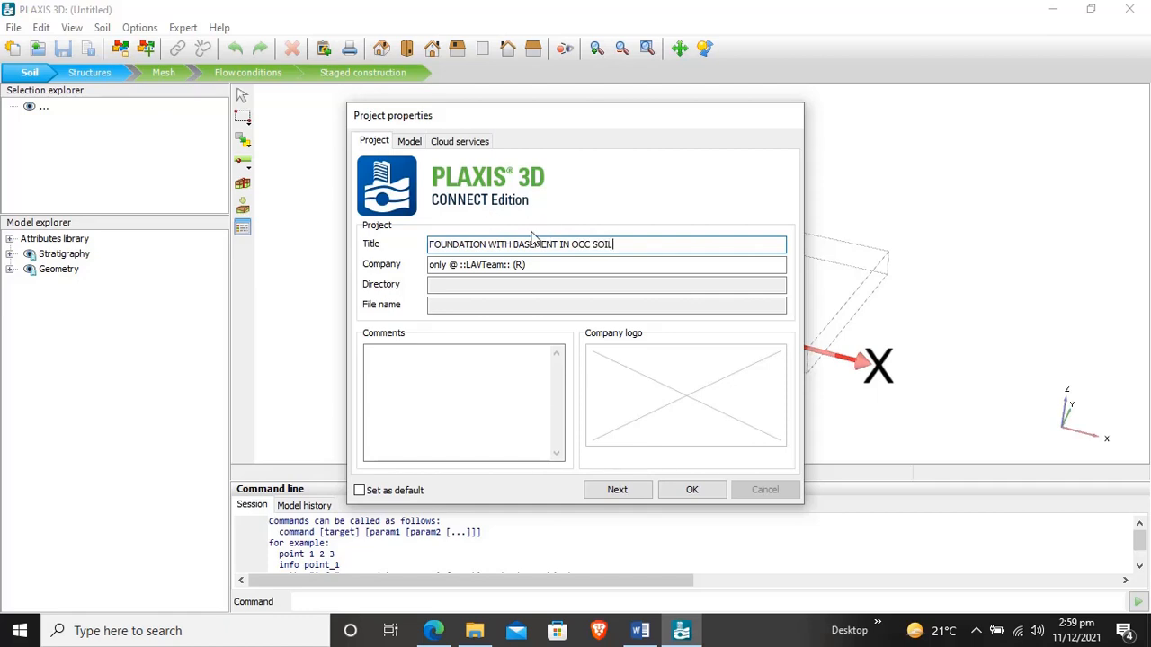
pyautogui.write(' CASE B')
# - Choose kN as the force unit in the project's model properties
pyautogui.click(634, 491)
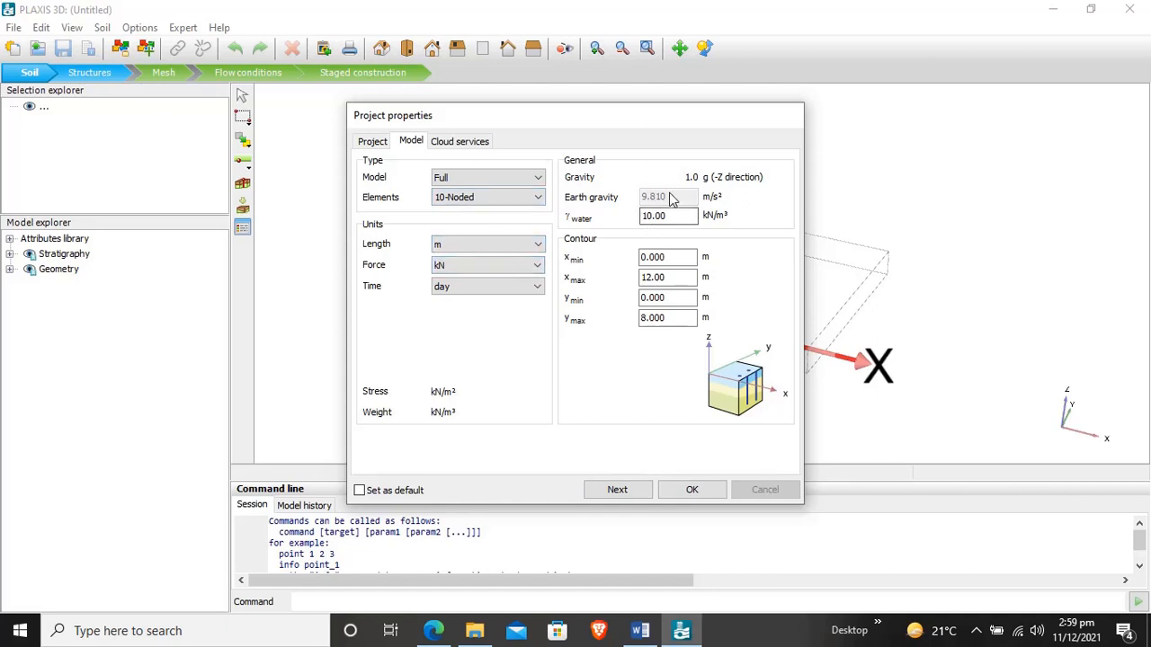
pyautogui.click(674, 257)
pyautogui.click(516, 267)
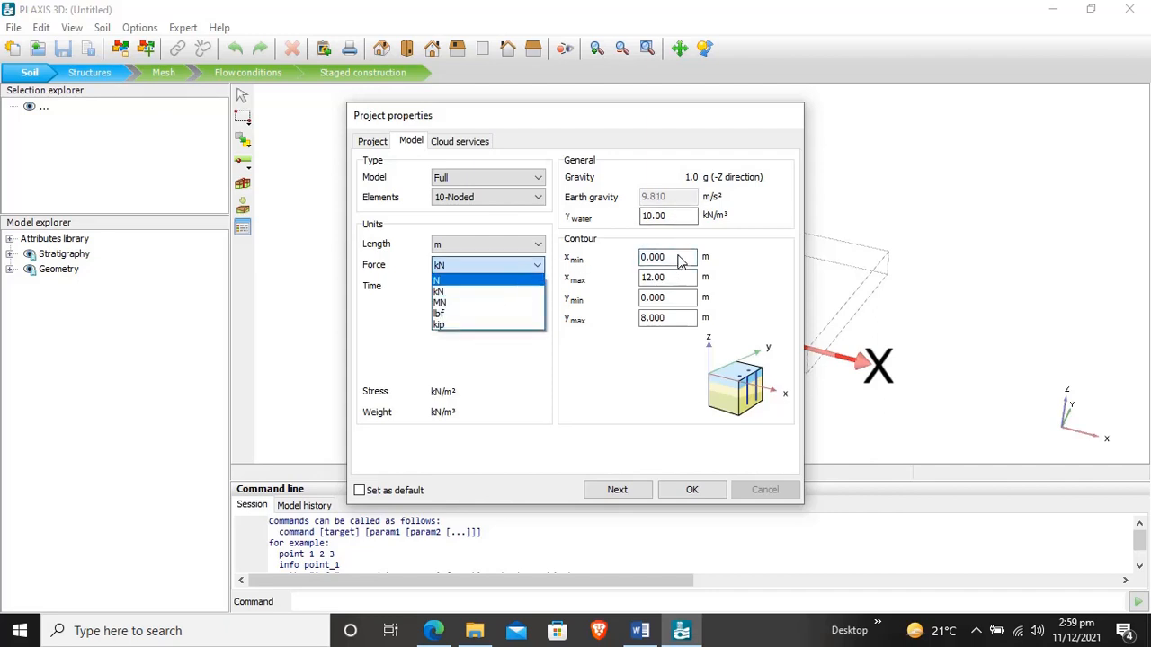
pyautogui.click(447, 272)
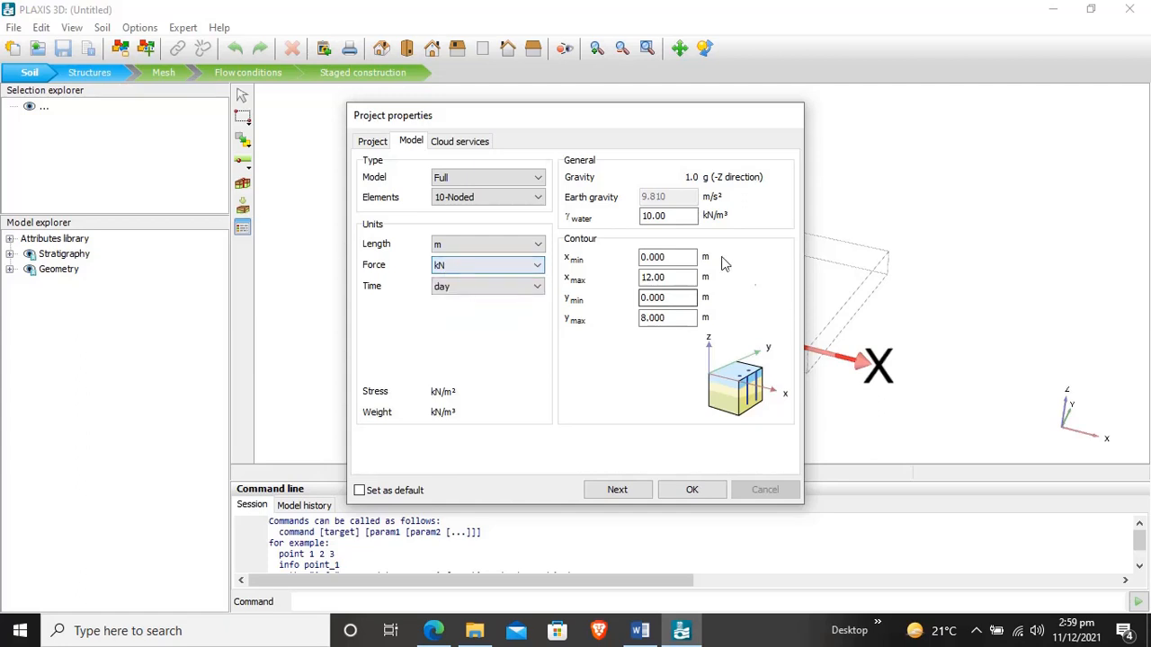
# - Set the soil contour from -75 to 75 m in both x and y, and accept the project properties
pyautogui.moveTo(690, 258); pyautogui.dragTo(568, 249)
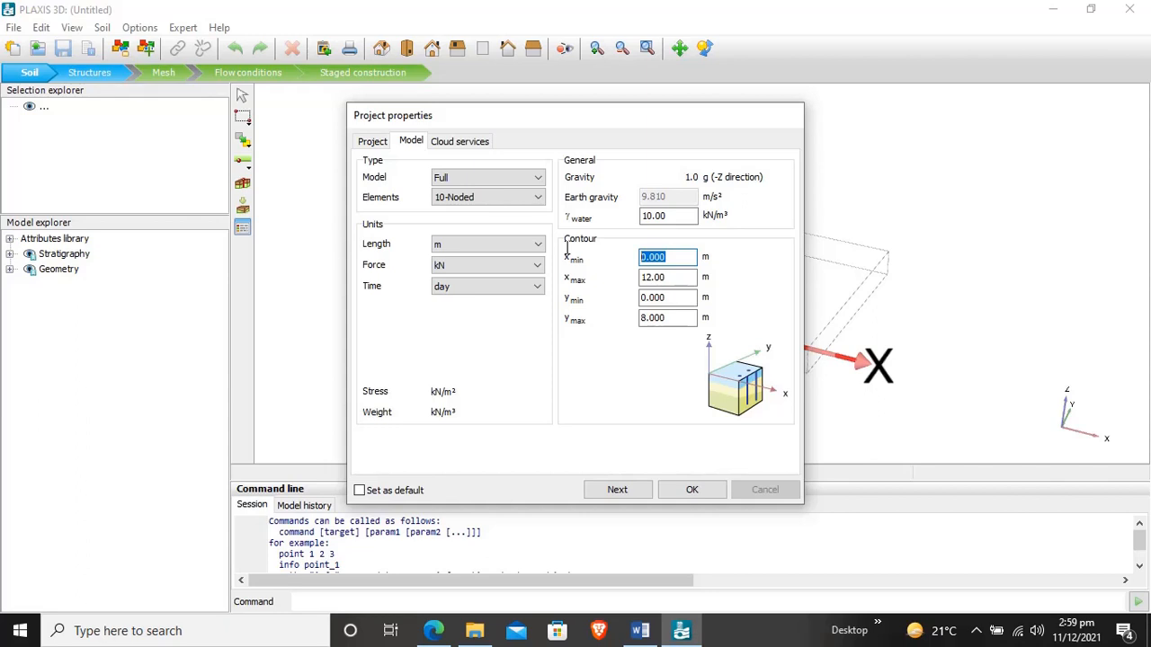
pyautogui.write('-75')
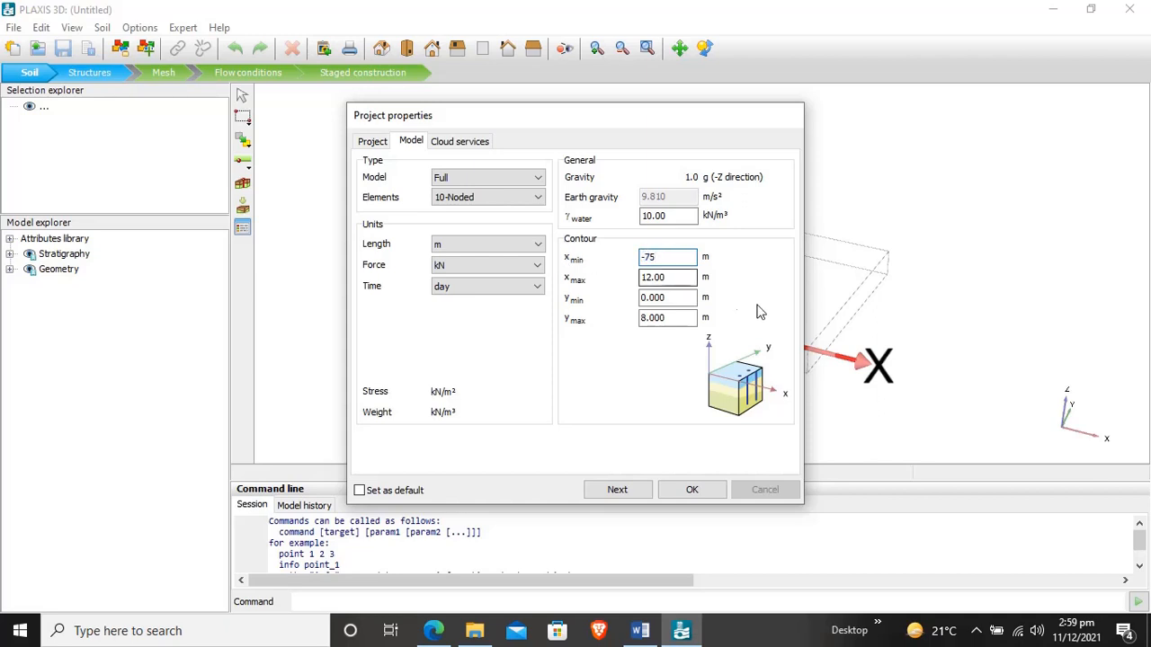
pyautogui.press('Tab')
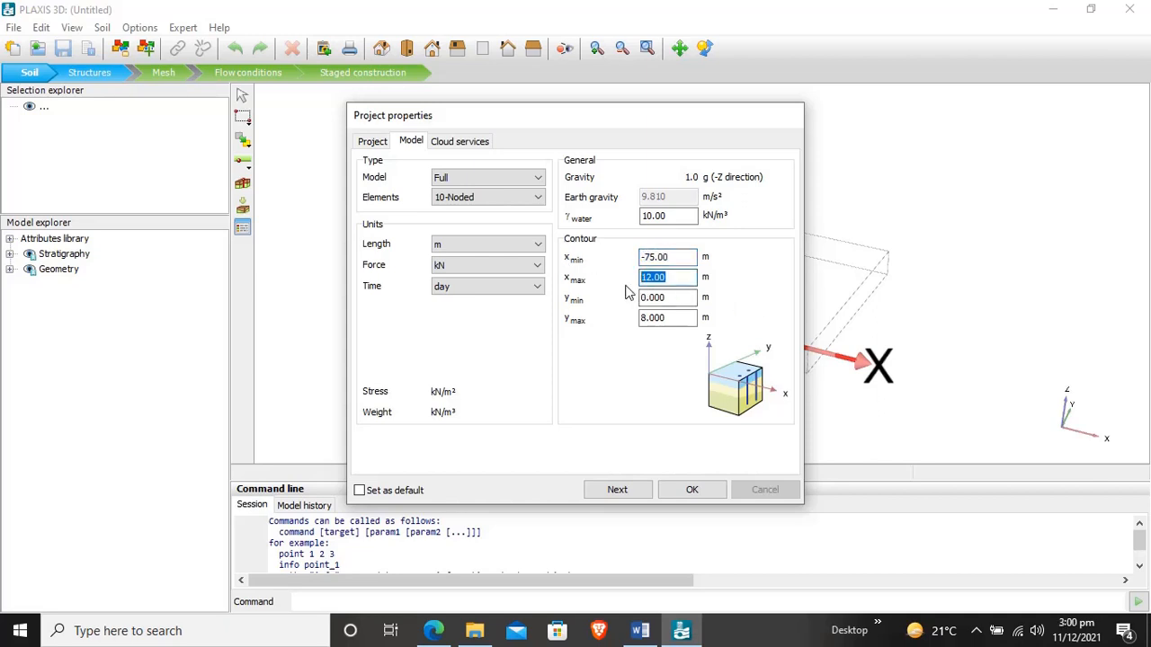
pyautogui.write('75')
pyautogui.press('Tab')
pyautogui.write('-')
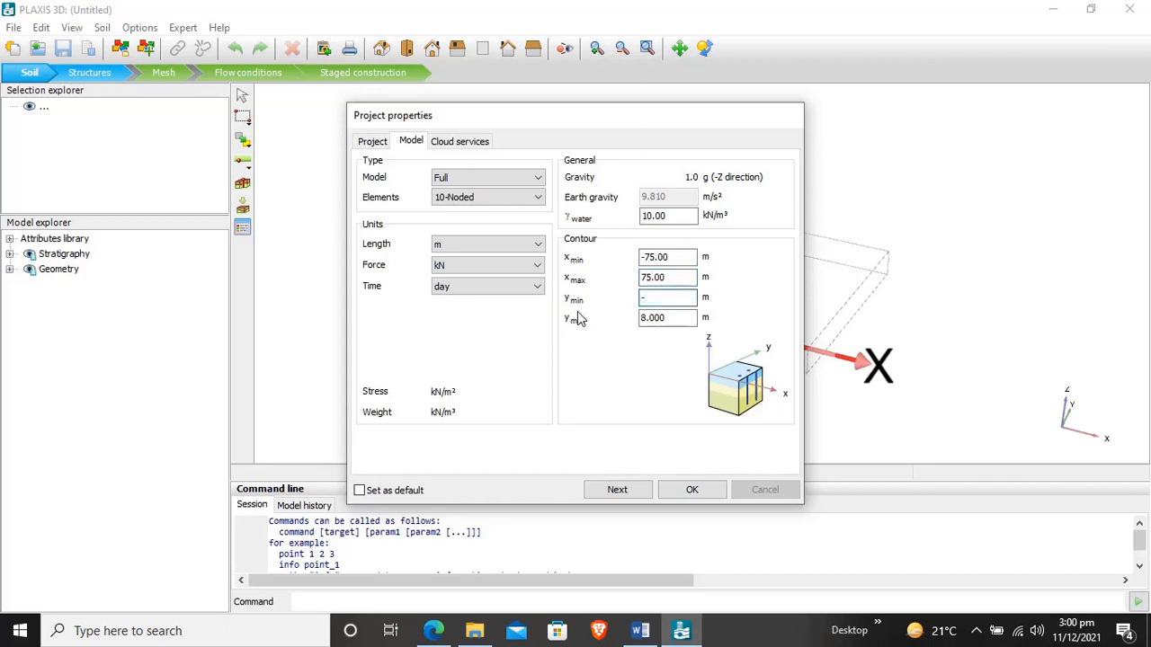
pyautogui.write('75')
pyautogui.press('Tab')
pyautogui.write('75')
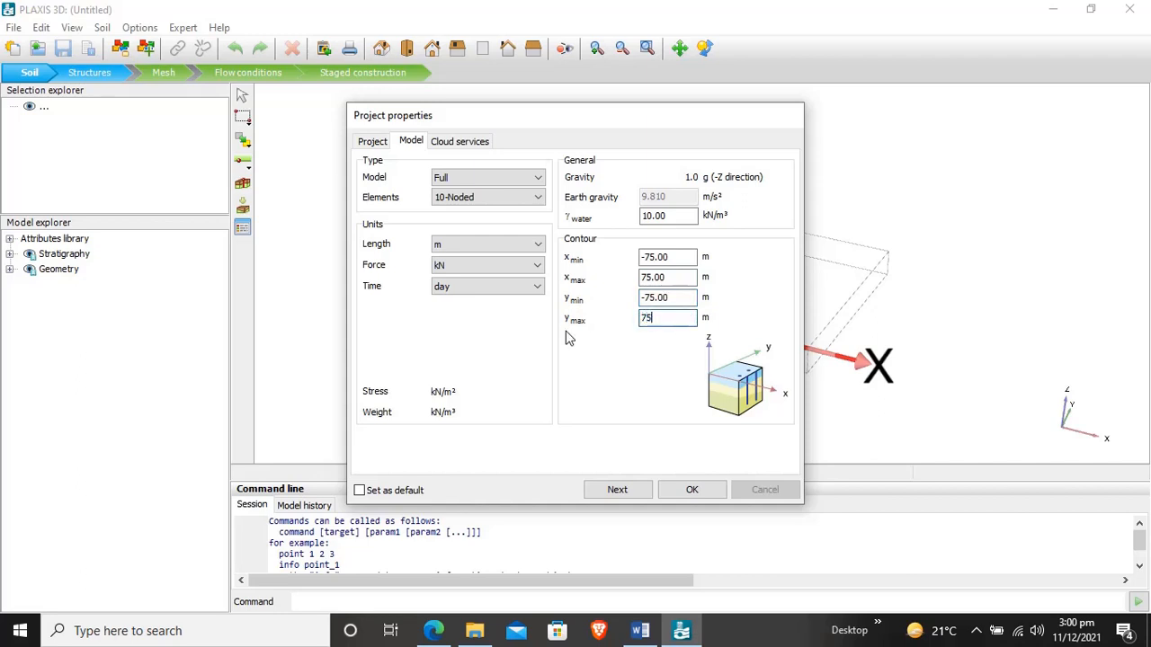
pyautogui.click(681, 500)
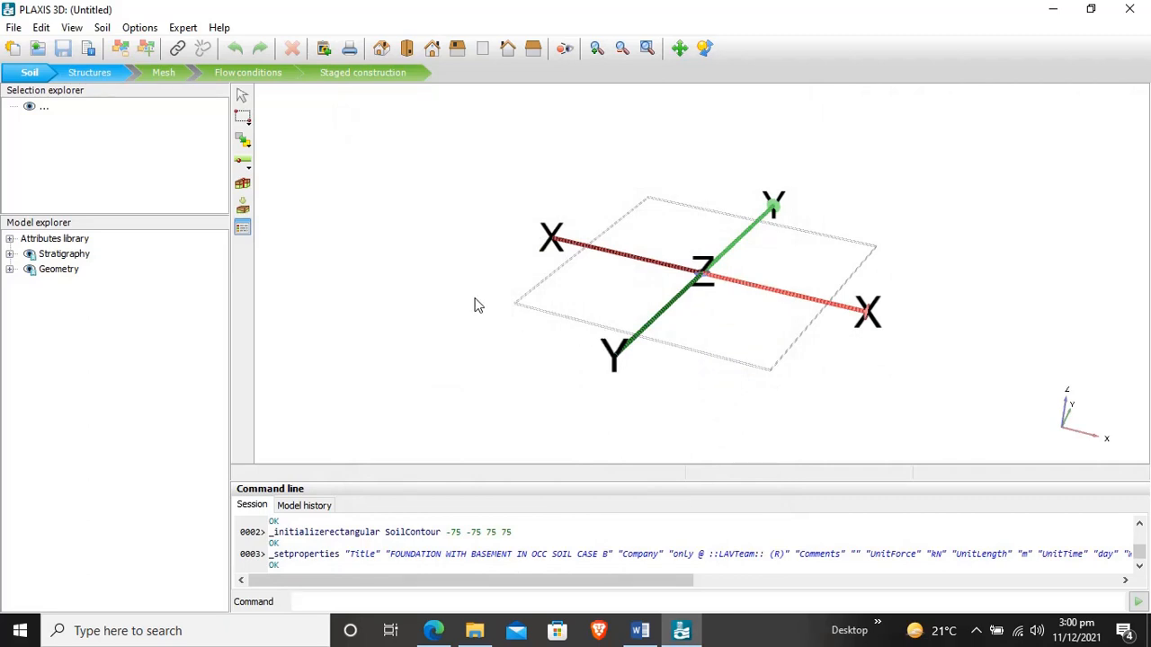
# - Create a borehole at the origin, with x and y at 0, and set its water head to -2 m
pyautogui.click(244, 185)
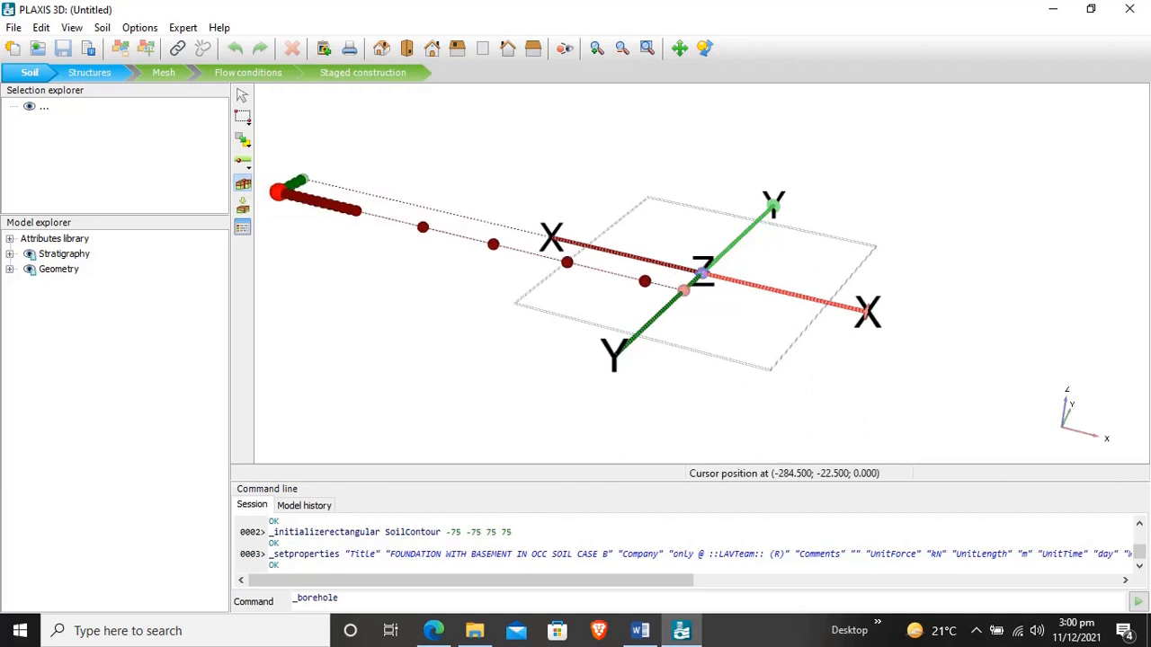
pyautogui.click(705, 280)
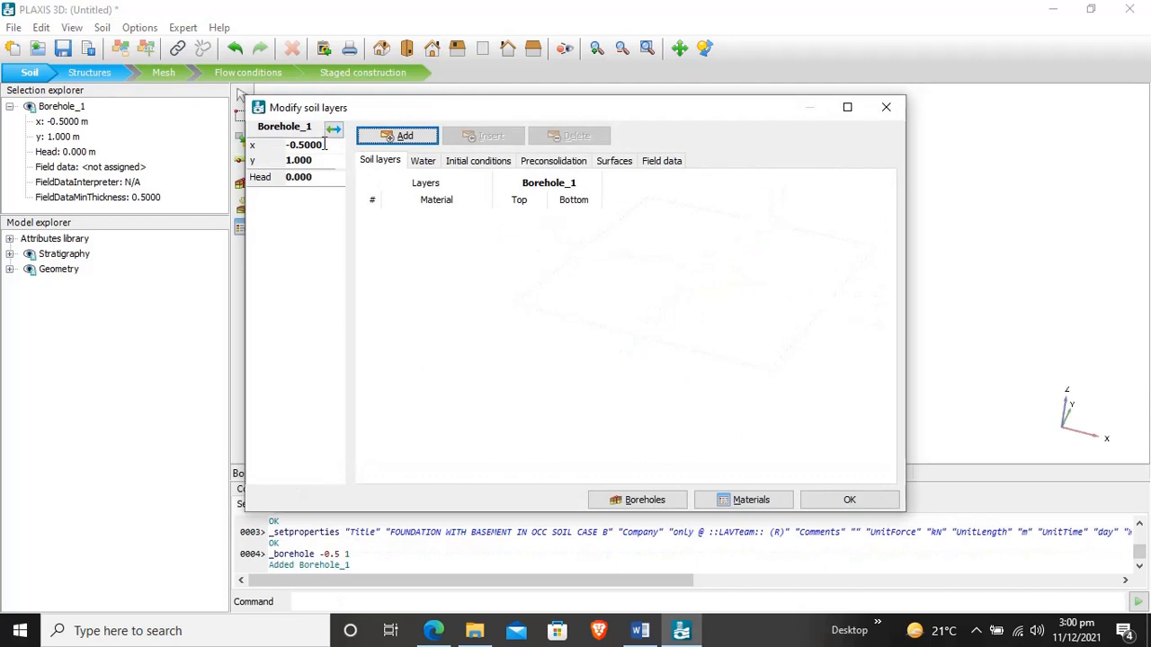
pyautogui.write('0')
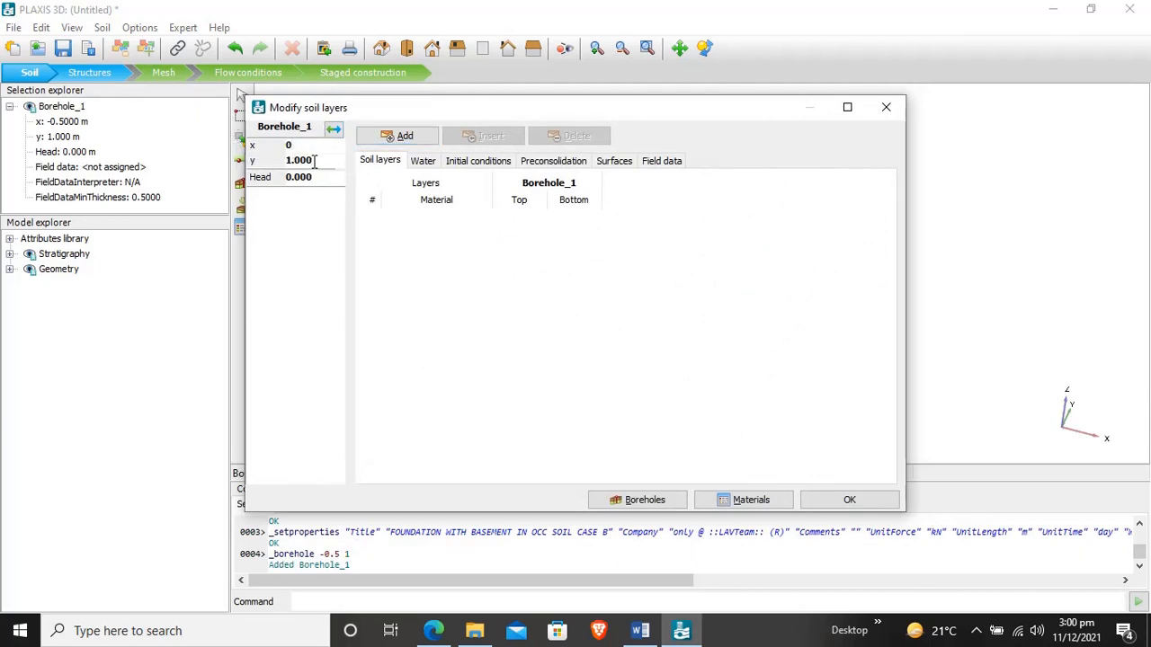
pyautogui.press('Tab')
pyautogui.write('0')
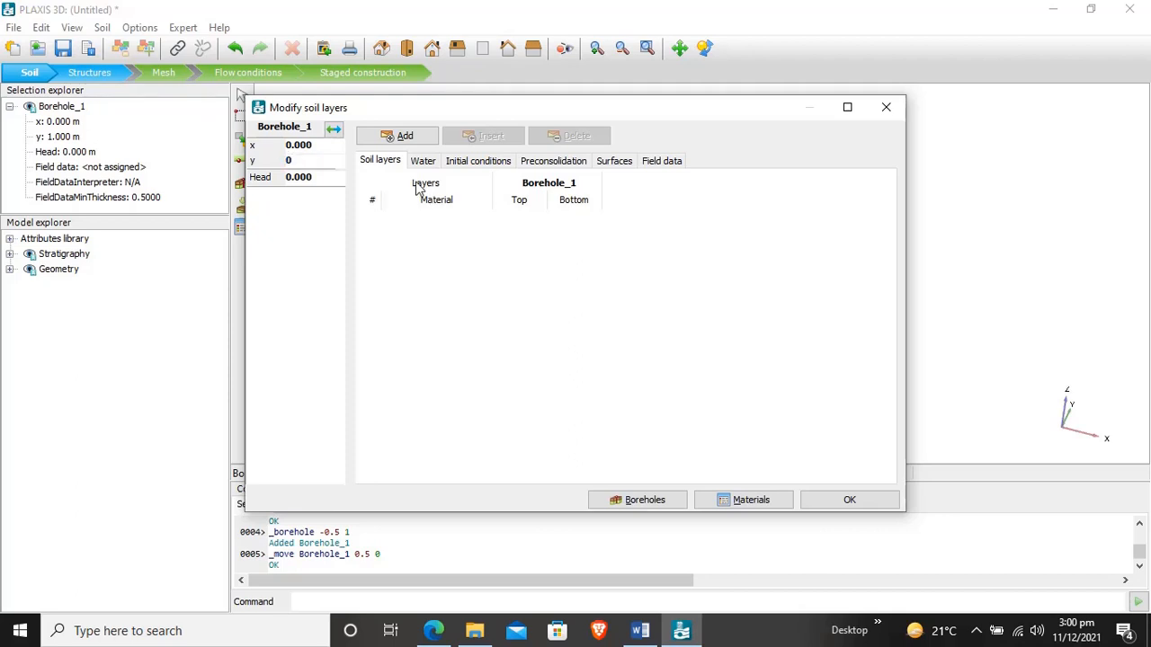
pyautogui.press('Tab')
pyautogui.write('-2')
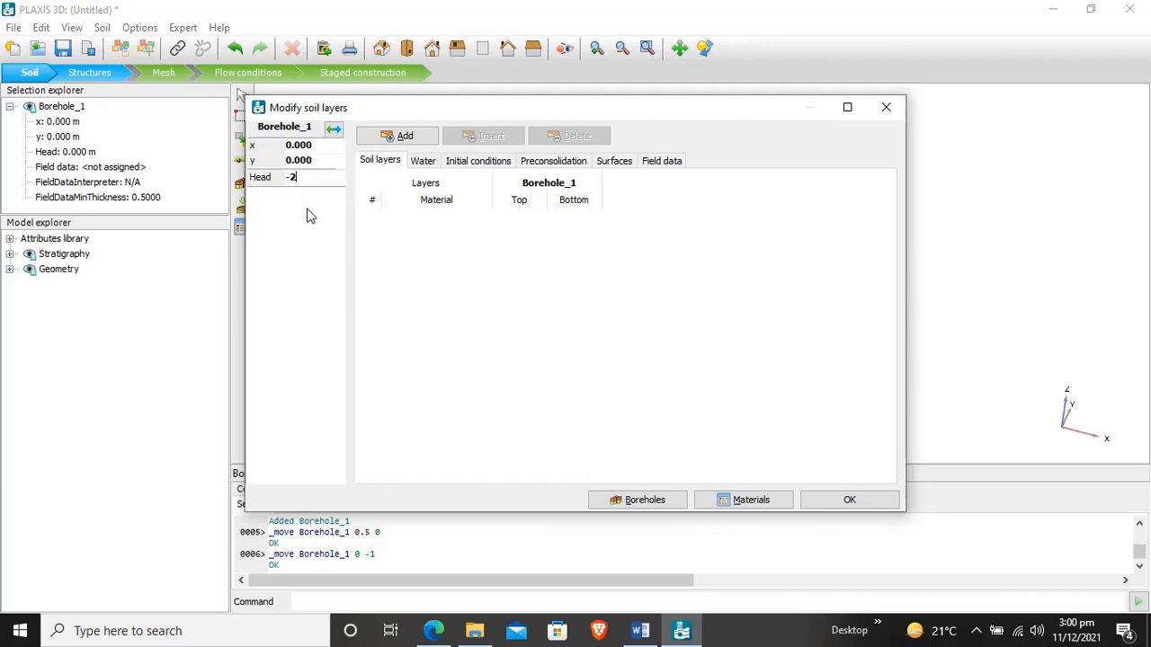
# - Add a soil layer to the borehole with its bottom at -40 m
pyautogui.click(388, 140)
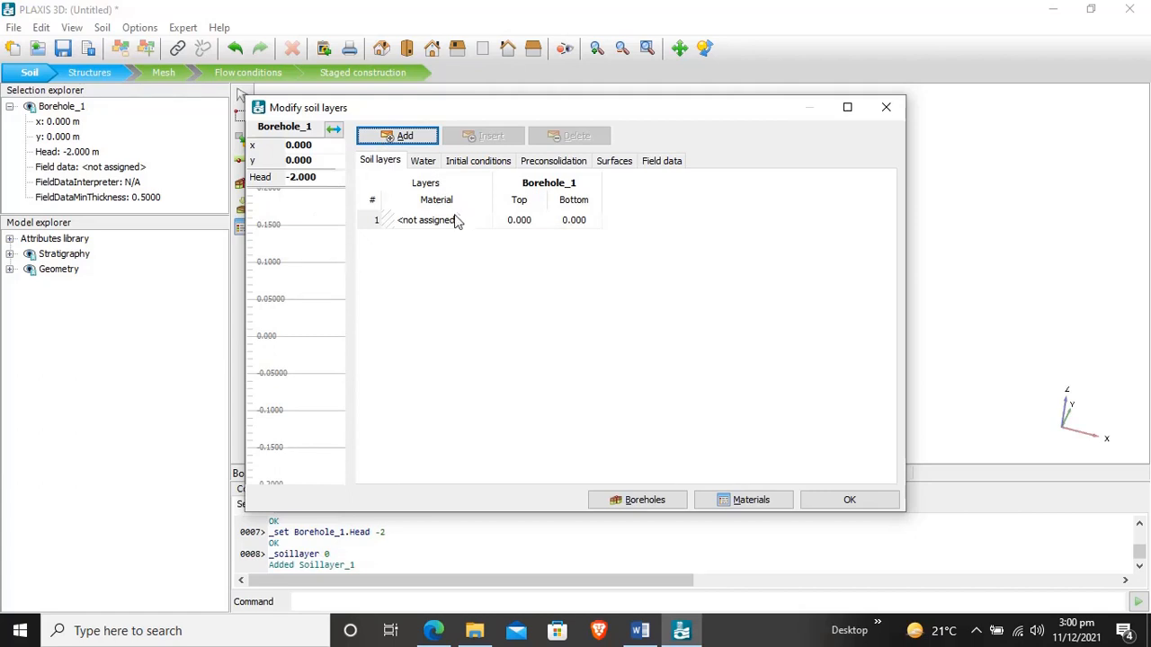
pyautogui.click(560, 221)
pyautogui.write('-40')
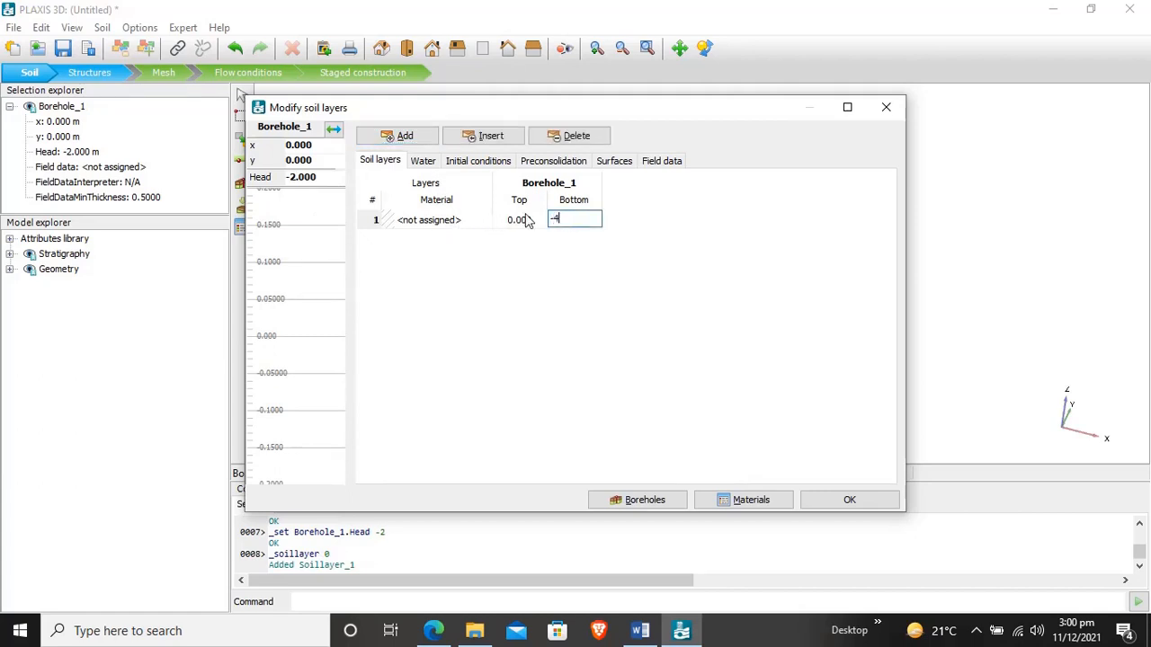
pyautogui.click(430, 226)
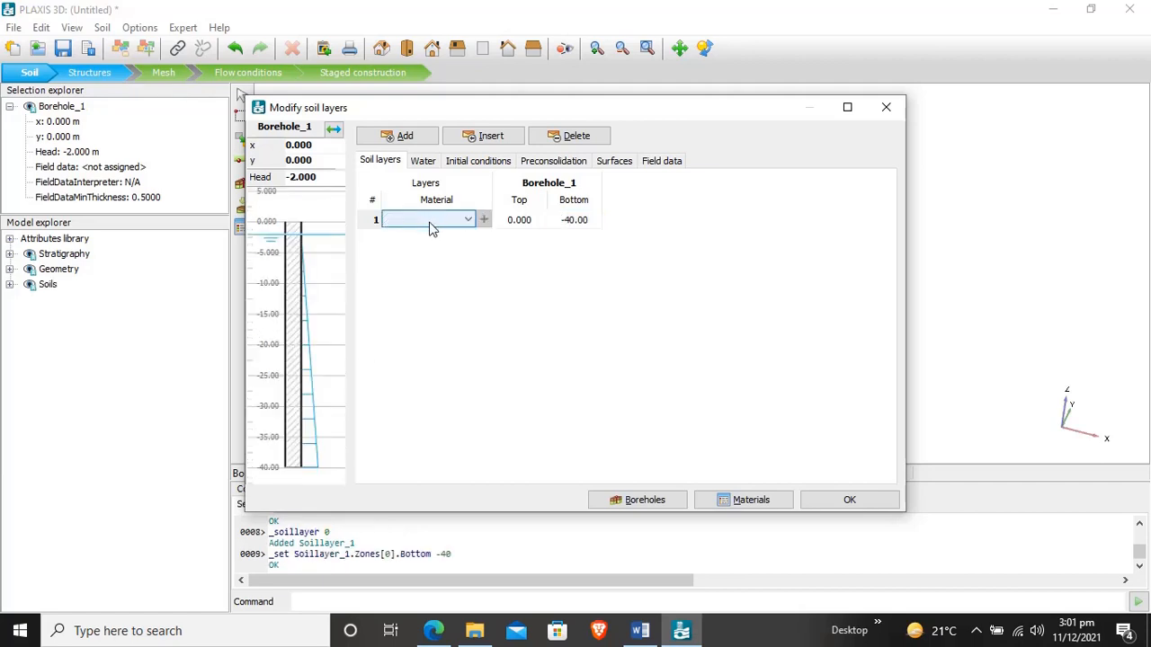
# - Create a soil material set named LACUSTRINE CLAY, keeping the Mohr-Coulomb model and drained behaviour
pyautogui.click(726, 502)
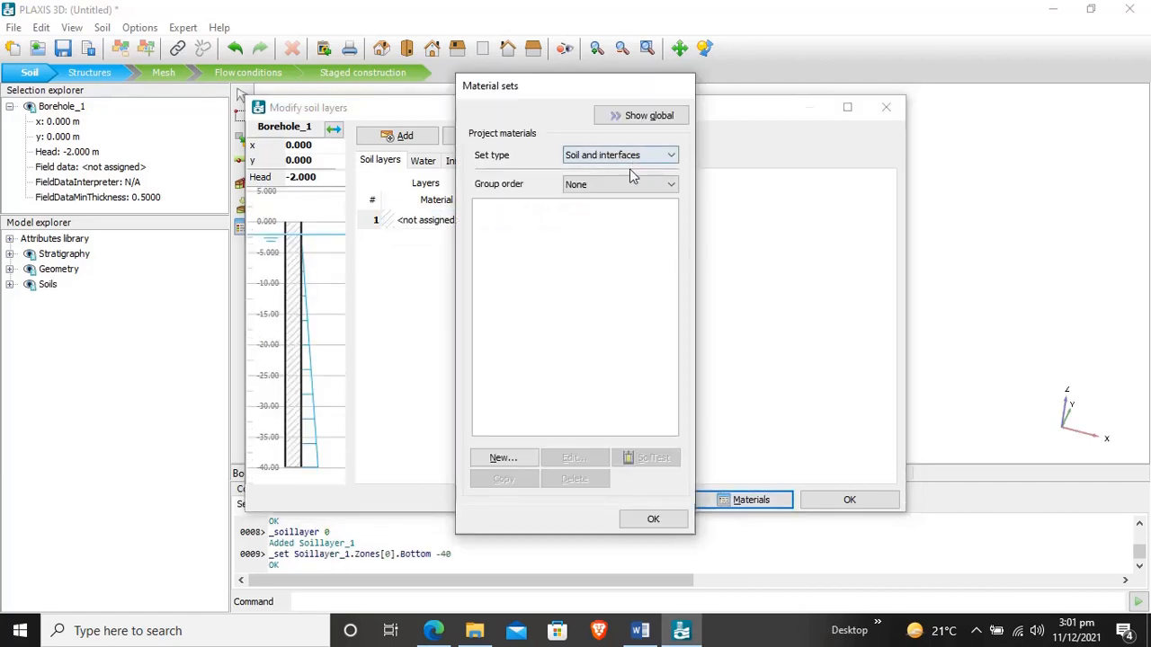
pyautogui.click(509, 461)
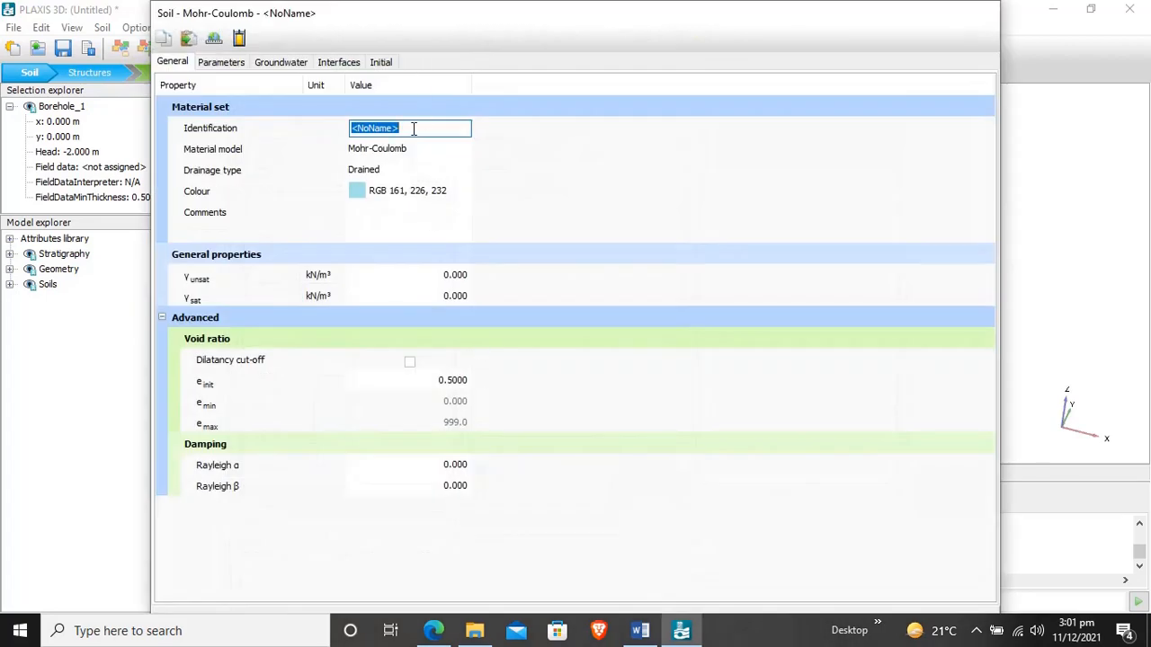
pyautogui.write('LACUSTRINE CLAY')
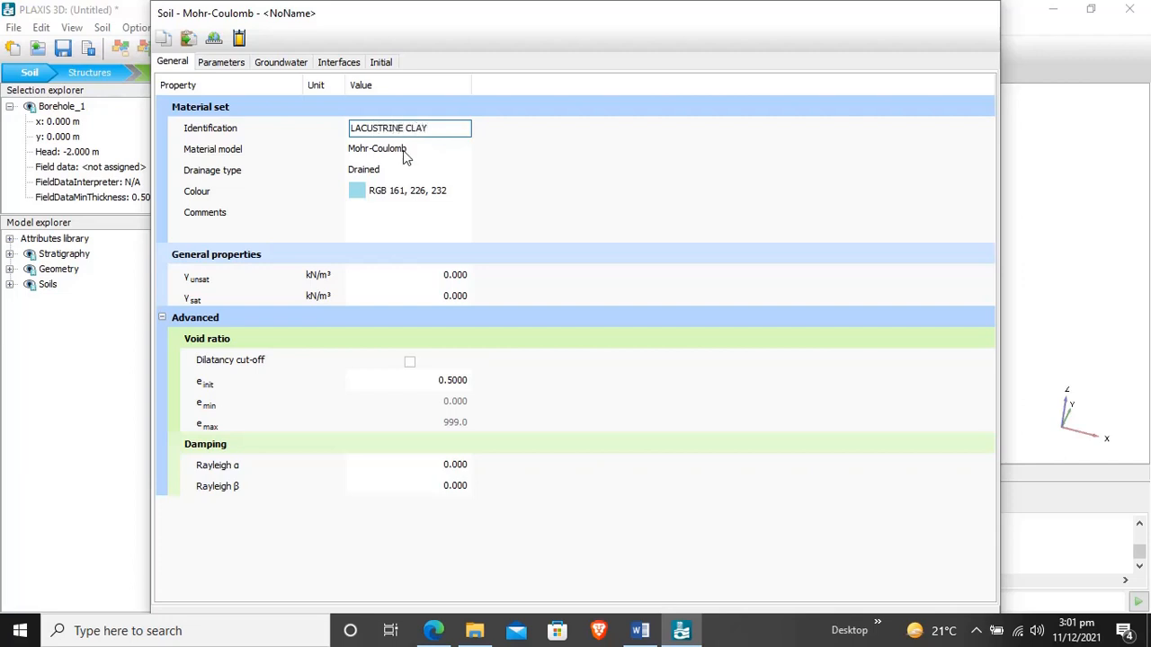
pyautogui.click(404, 151)
pyautogui.click(404, 150)
pyautogui.click(389, 170)
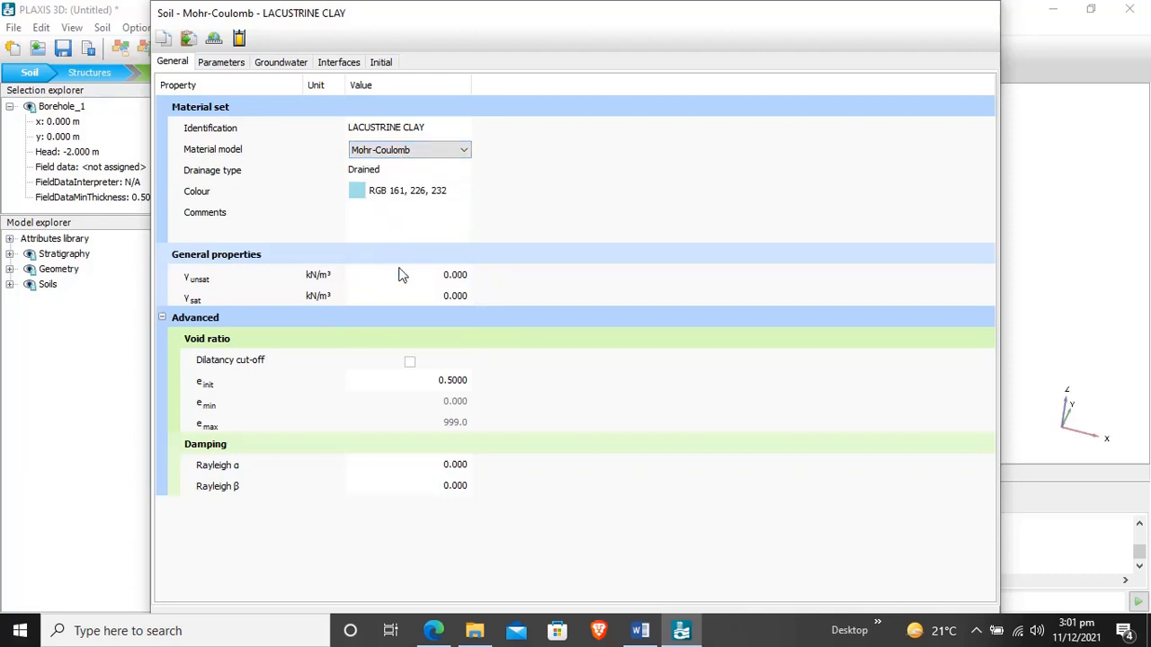
# - Set the clay's unsaturated unit weight to 17 kN/m³ and its saturated unit weight to 18 kN/m³
pyautogui.click(454, 277)
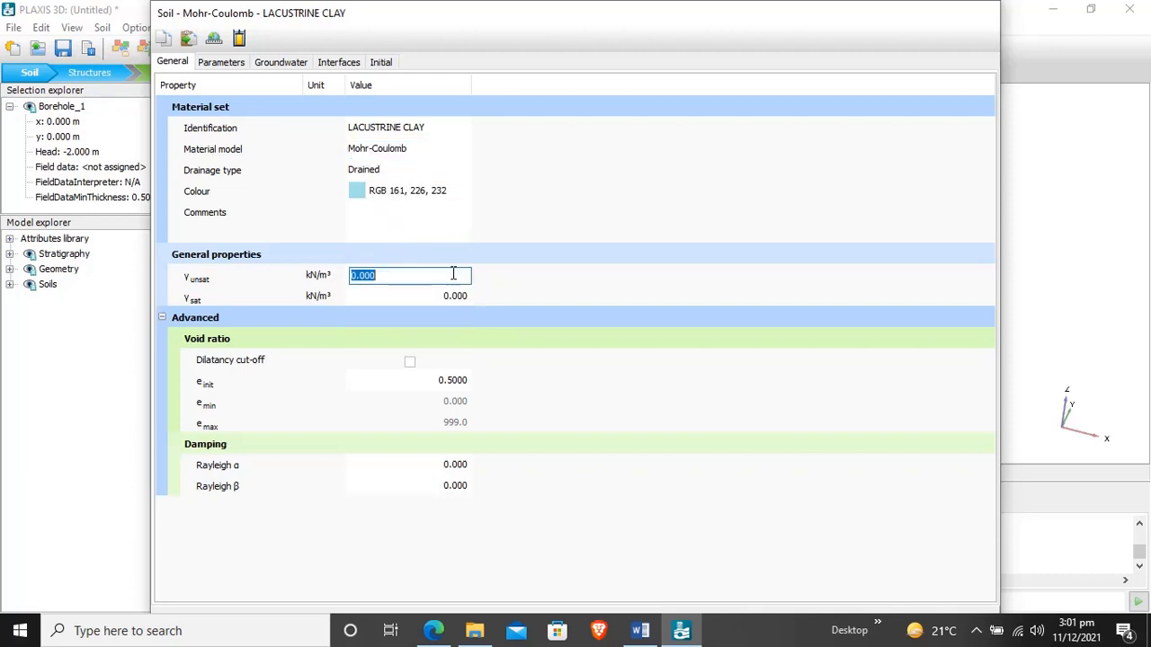
pyautogui.write('17')
pyautogui.click(453, 299)
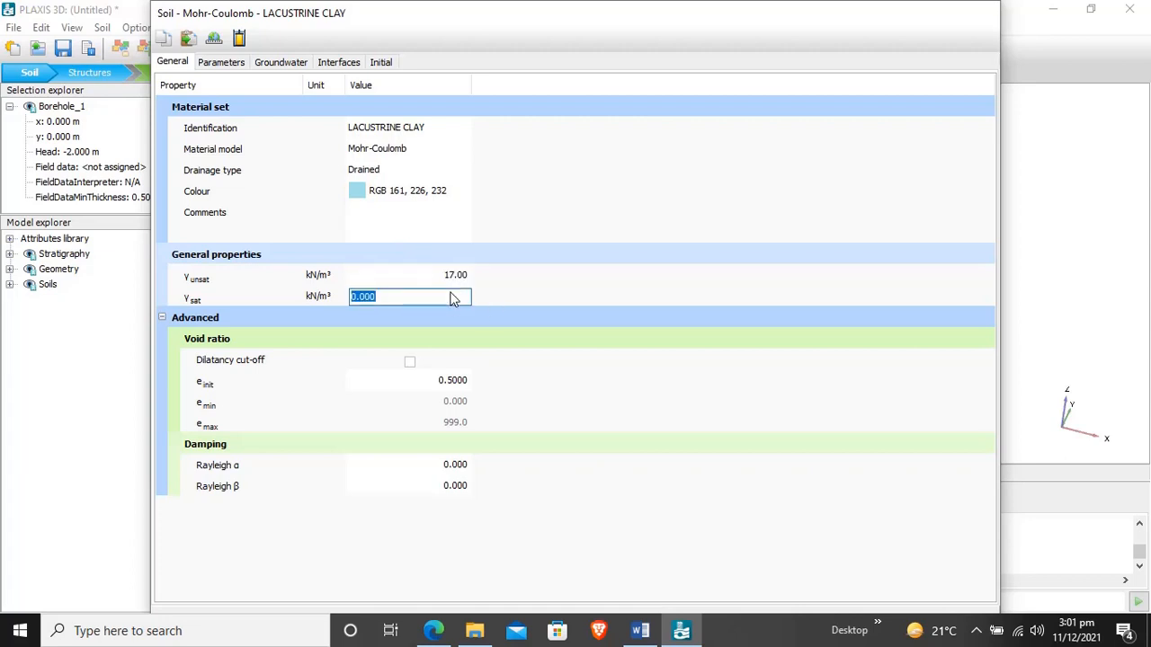
pyautogui.write('18')
pyautogui.click(164, 318)
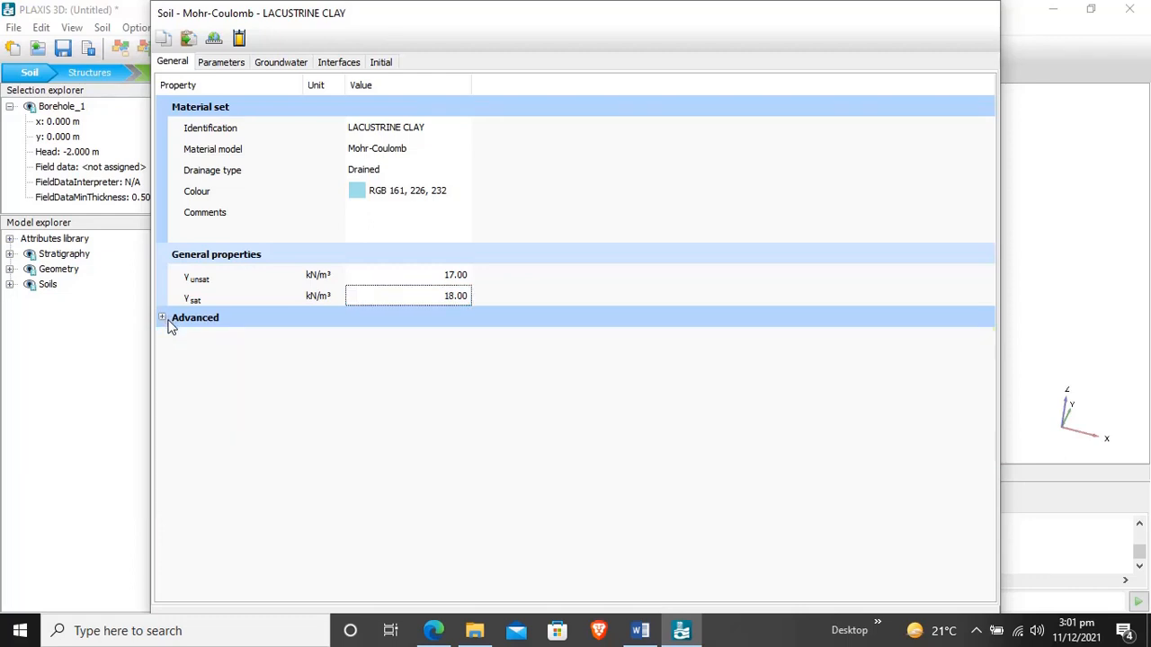
pyautogui.click(648, 283)
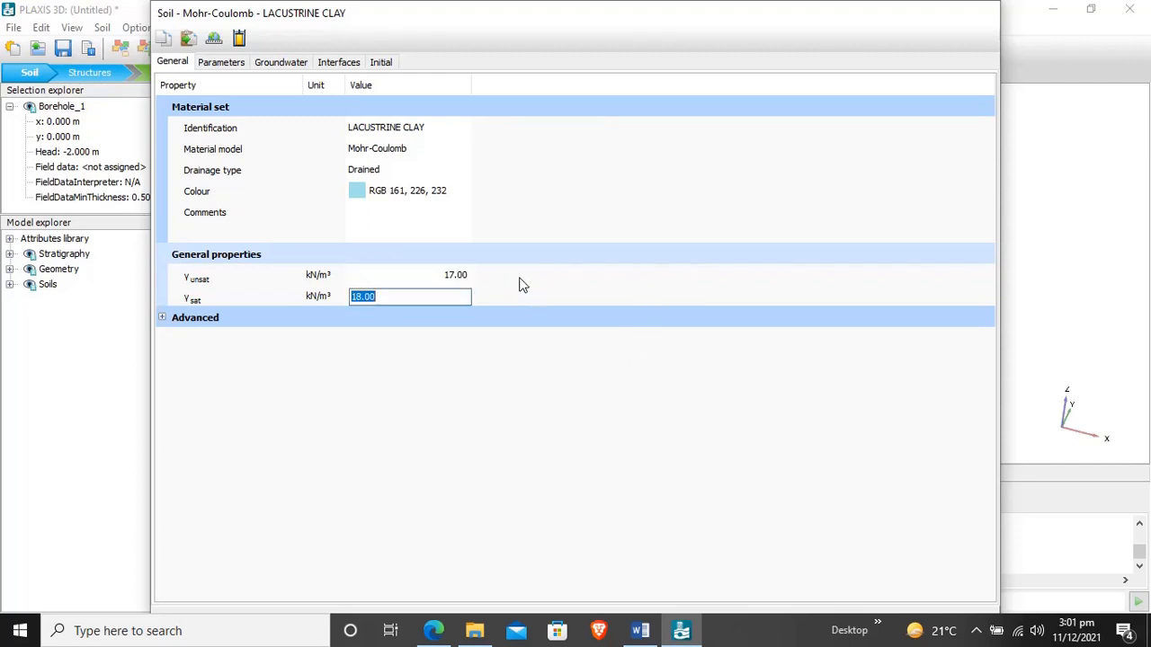
# - Set the clay's stiffness E' to 5000 kN/m² and its Poisson's ratio to 0.3
pyautogui.click(238, 63)
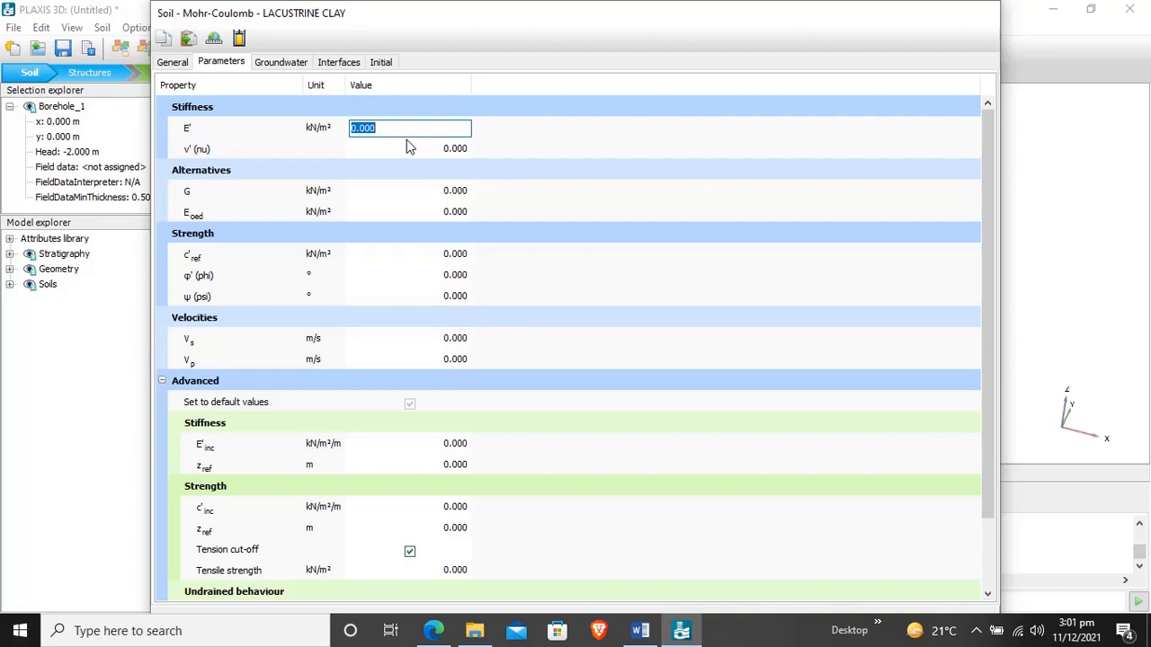
pyautogui.write('5000')
pyautogui.click(428, 155)
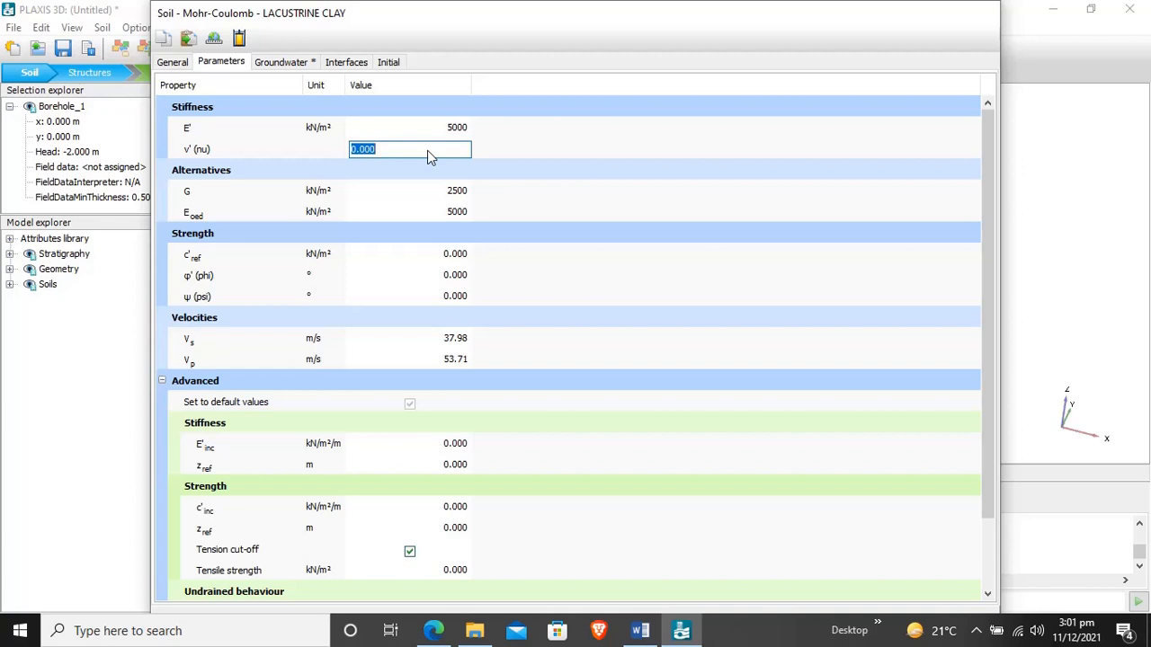
pyautogui.write('0.3')
# - Set the clay's cohesion c'ref to 10 kN/m² and its friction angle to 30°
pyautogui.click(445, 259)
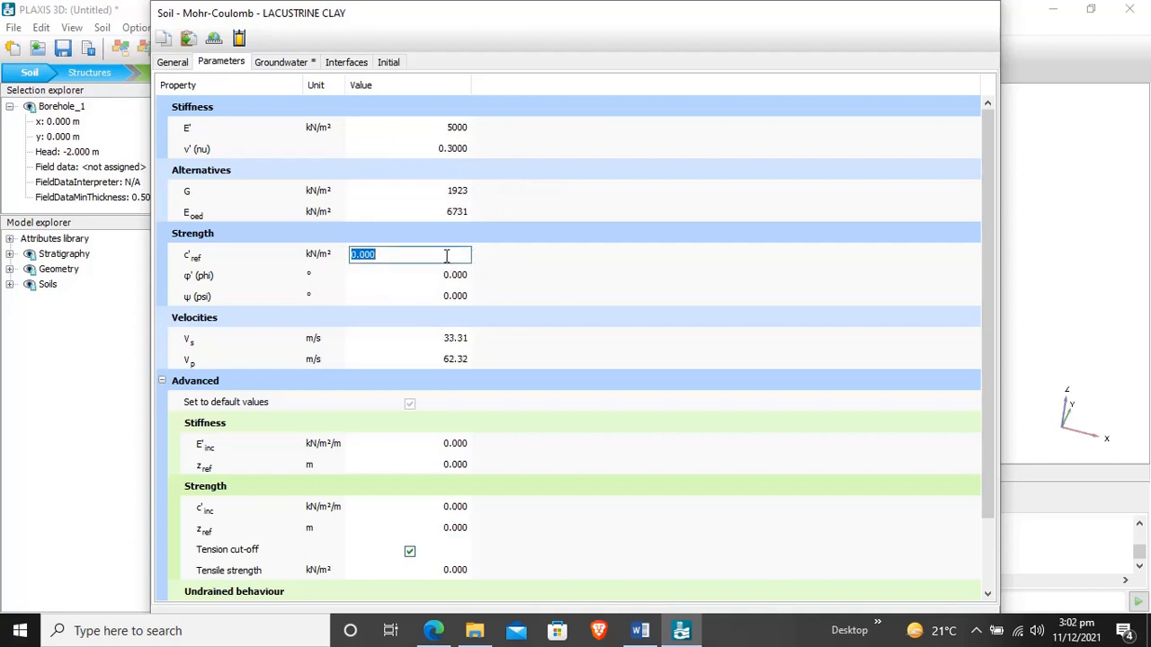
pyautogui.write('10')
pyautogui.click(451, 277)
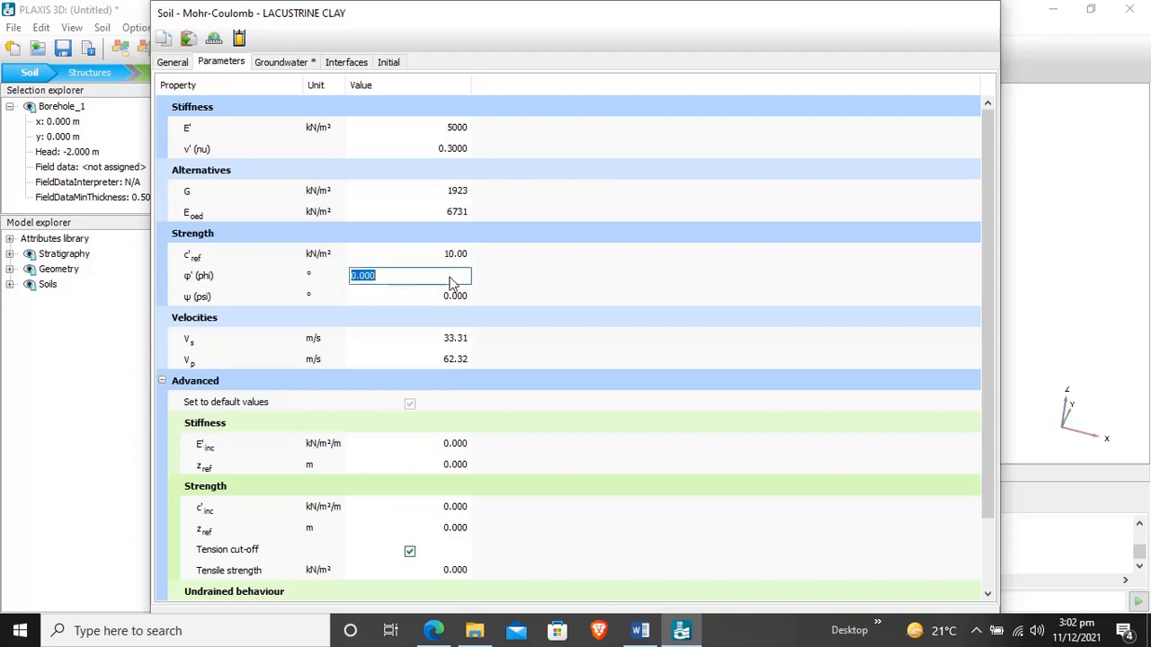
pyautogui.write('30')
pyautogui.click(465, 296)
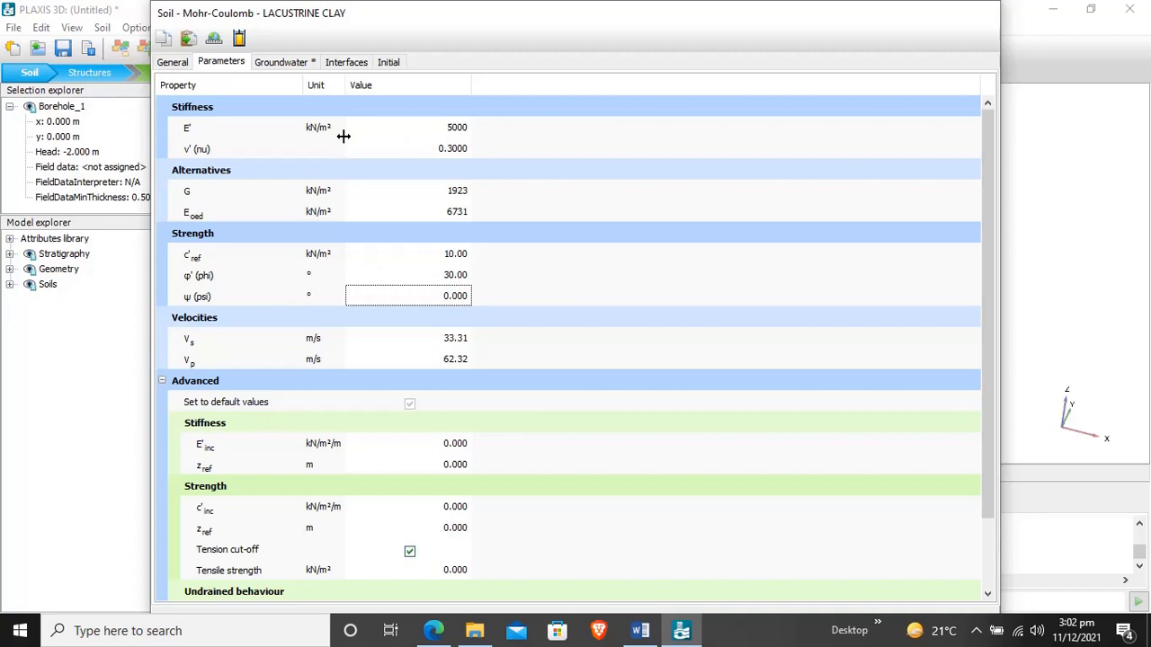
# - Set the clay's stiffness increment E'inc to 500 kN/m²/m with the reference depth kept at 0, and maximize the material dialog
pyautogui.click(452, 444)
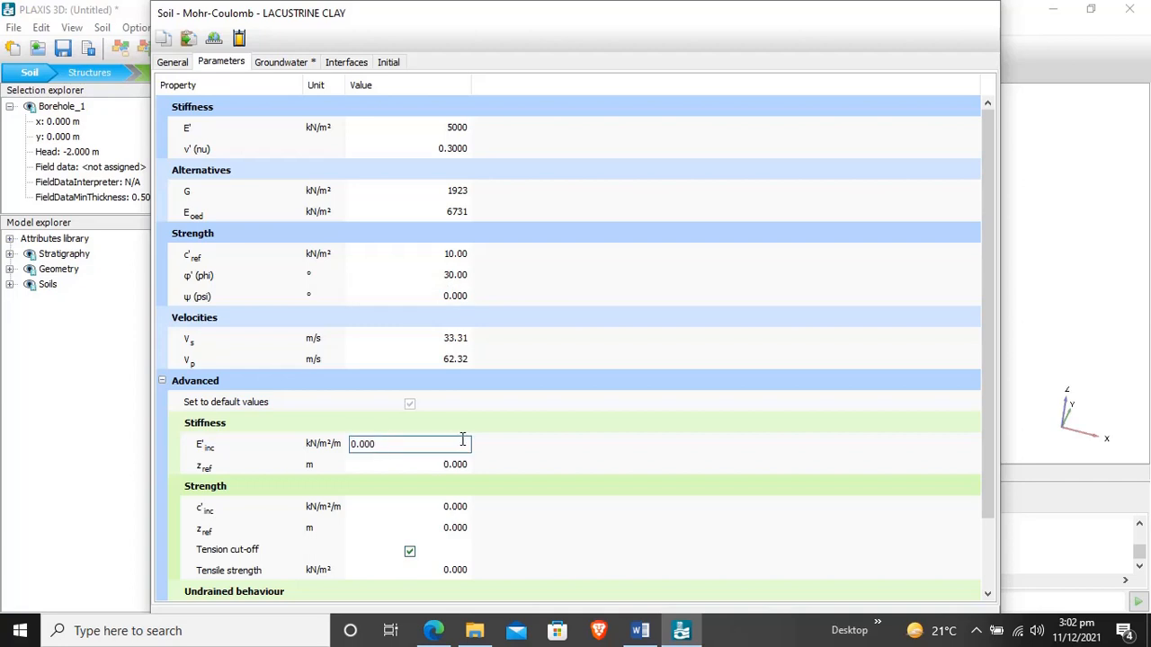
pyautogui.press('BackSpace')
pyautogui.press('BackSpace')
pyautogui.press('BackSpace')
pyautogui.press('BackSpace')
pyautogui.press('BackSpace')
pyautogui.write('500')
pyautogui.click(454, 468)
pyautogui.press('Return')
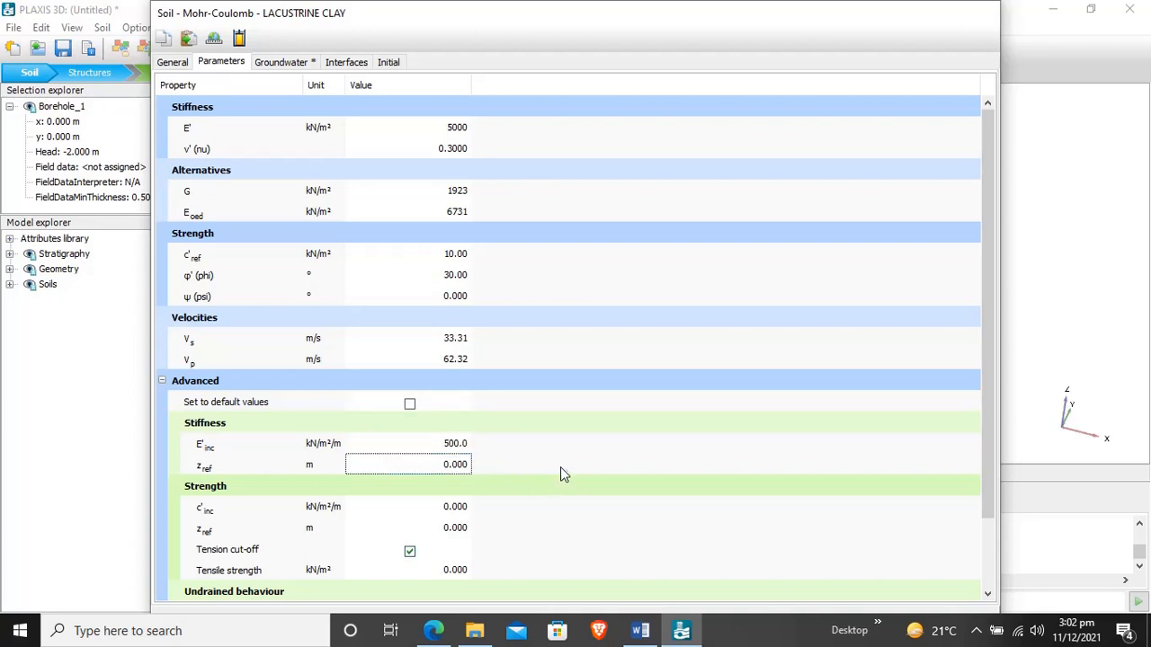
pyautogui.doubleClick(755, 22)
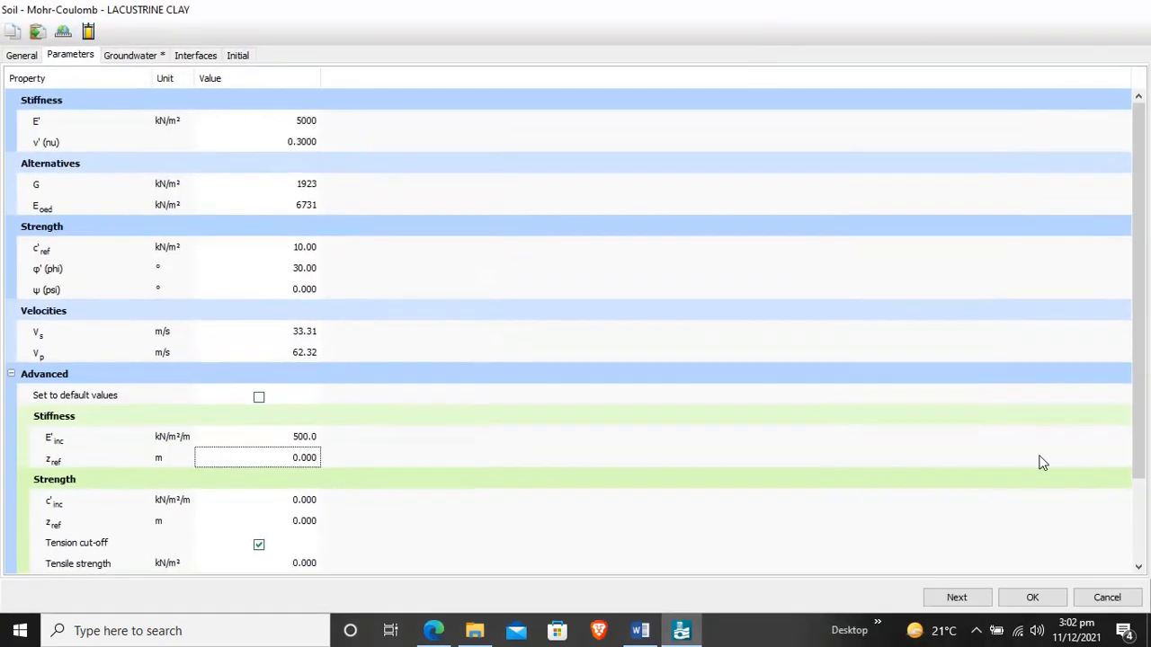
# - Keep the clay's default groundwater and initial settings, save the material and close the material sets
pyautogui.click(956, 598)
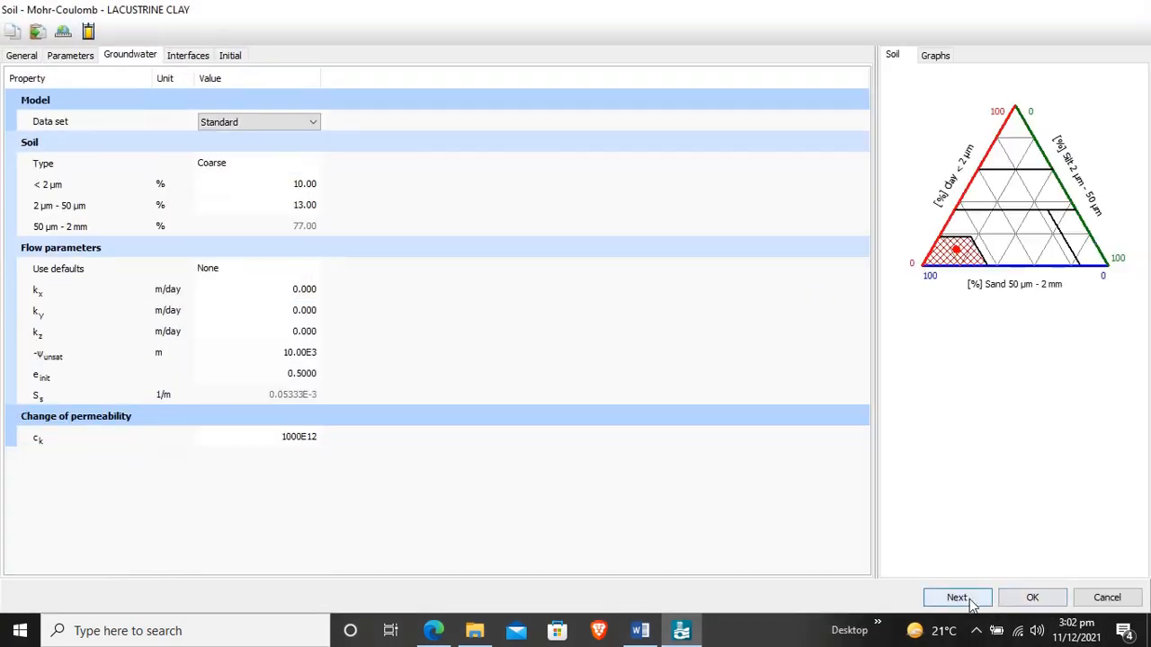
pyautogui.click(956, 598)
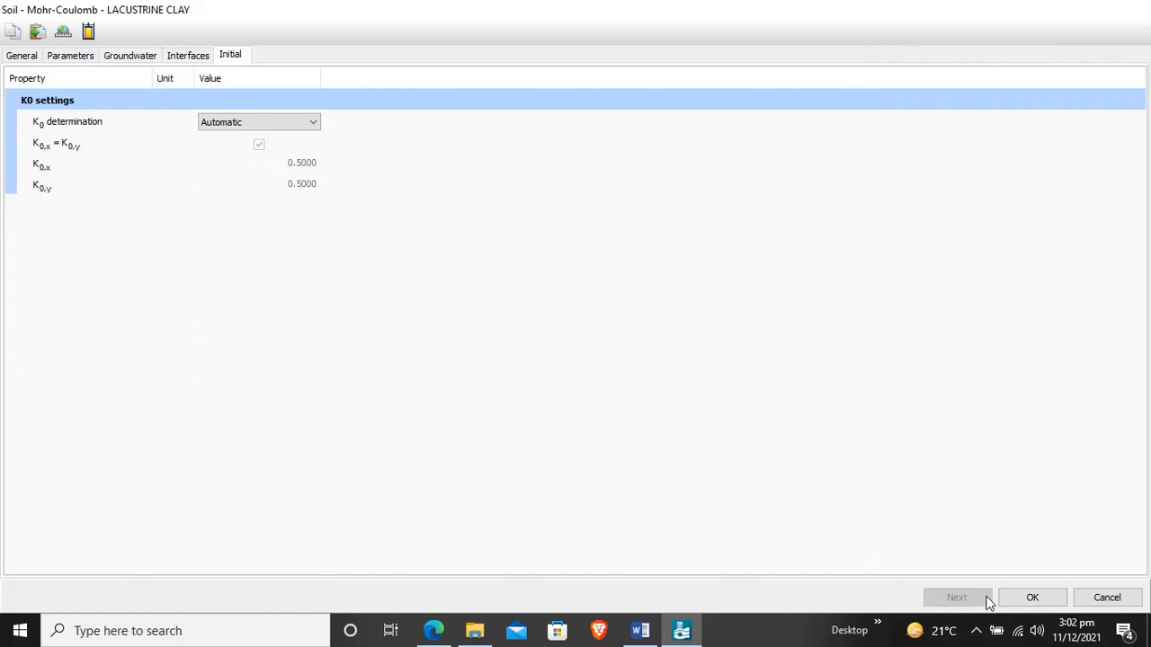
pyautogui.click(1037, 599)
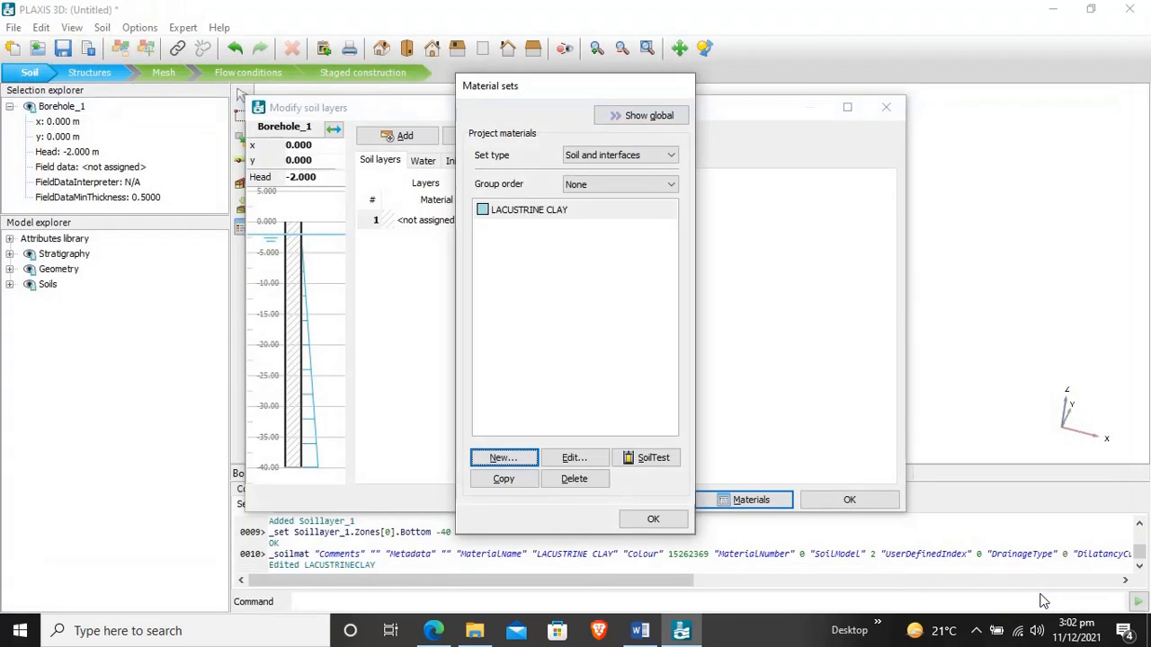
pyautogui.click(654, 520)
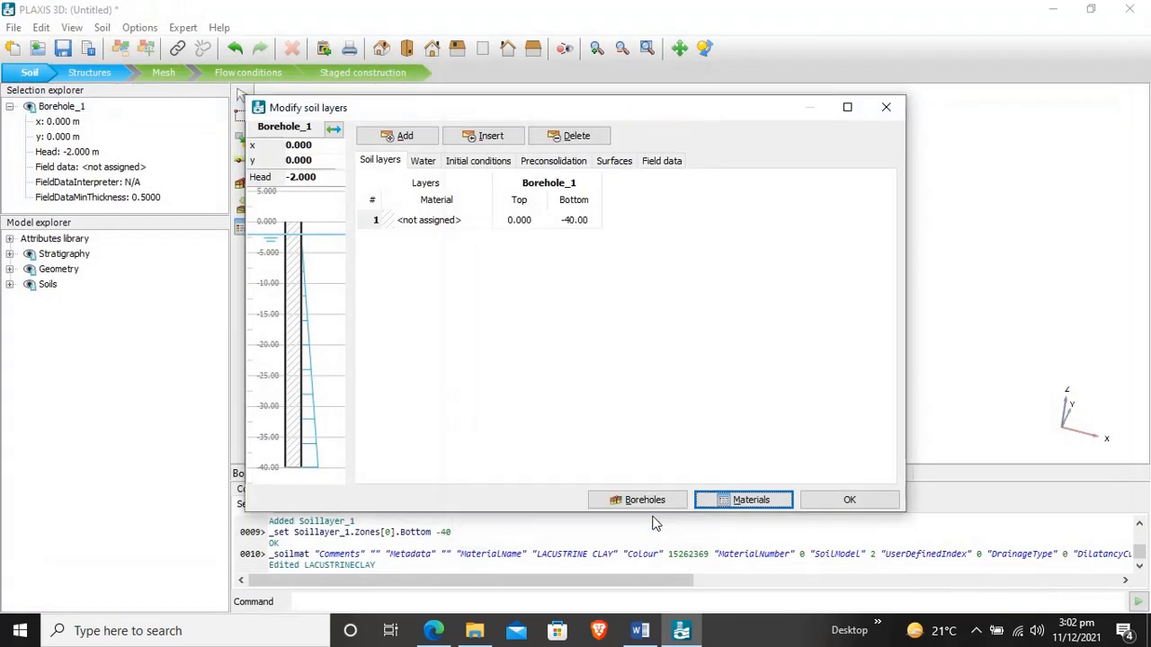
# - Assign the LACUSTRINE CLAY material to soil layer 1, accept the soil layers and leave the borehole command
pyautogui.click(440, 220)
pyautogui.click(471, 220)
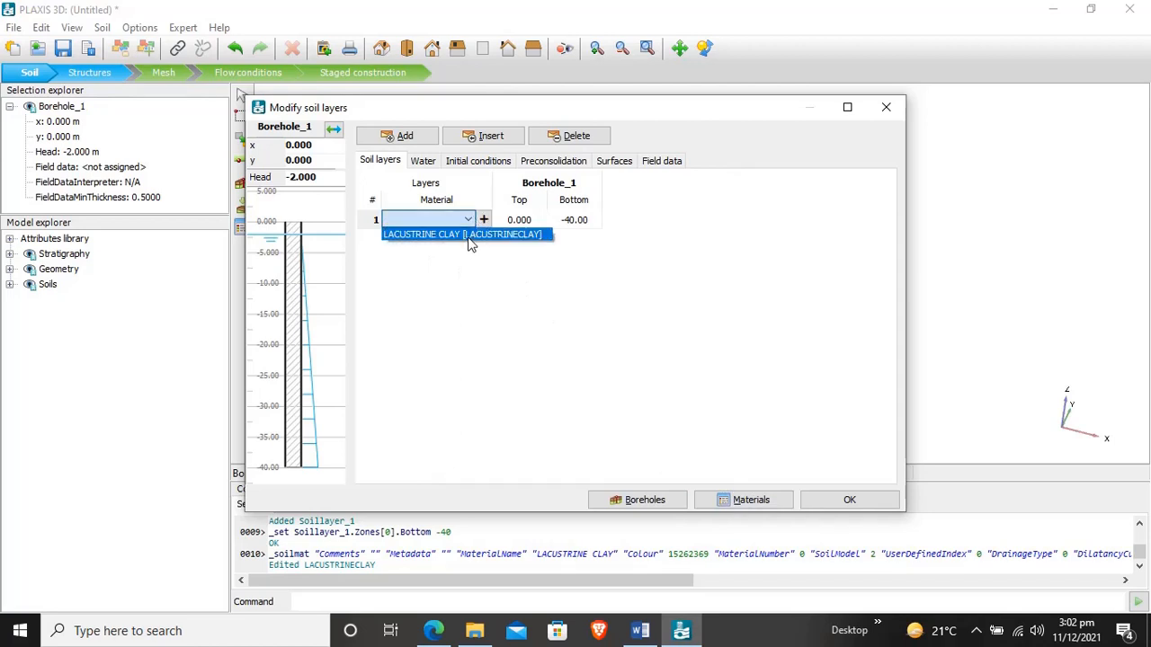
pyautogui.click(471, 235)
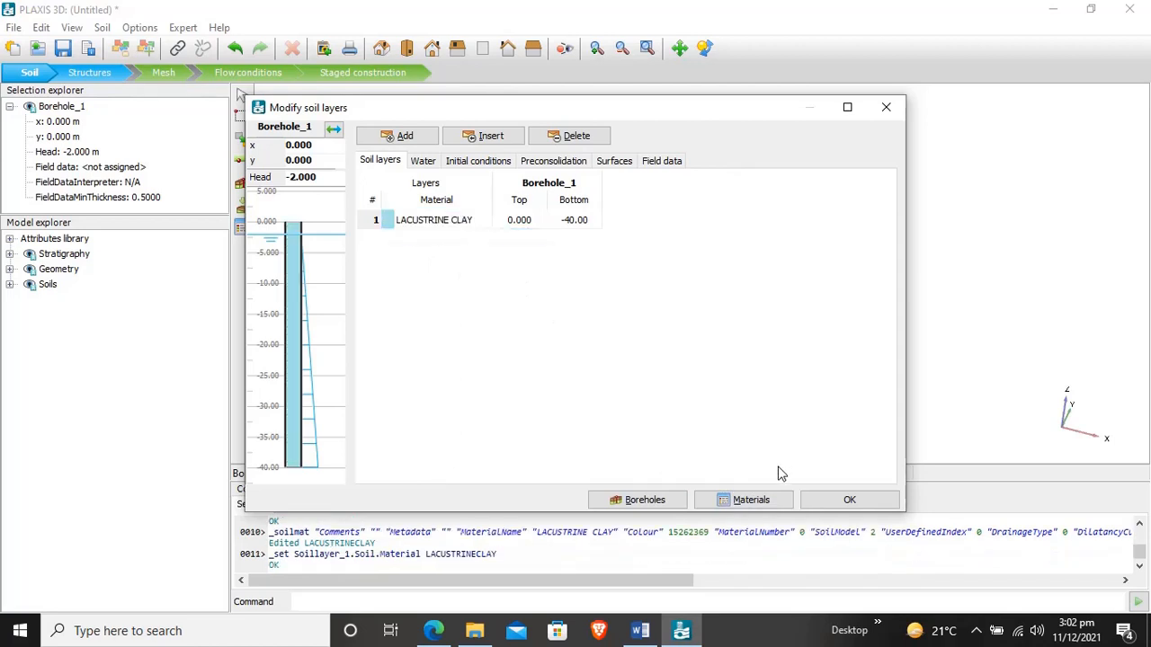
pyautogui.click(827, 506)
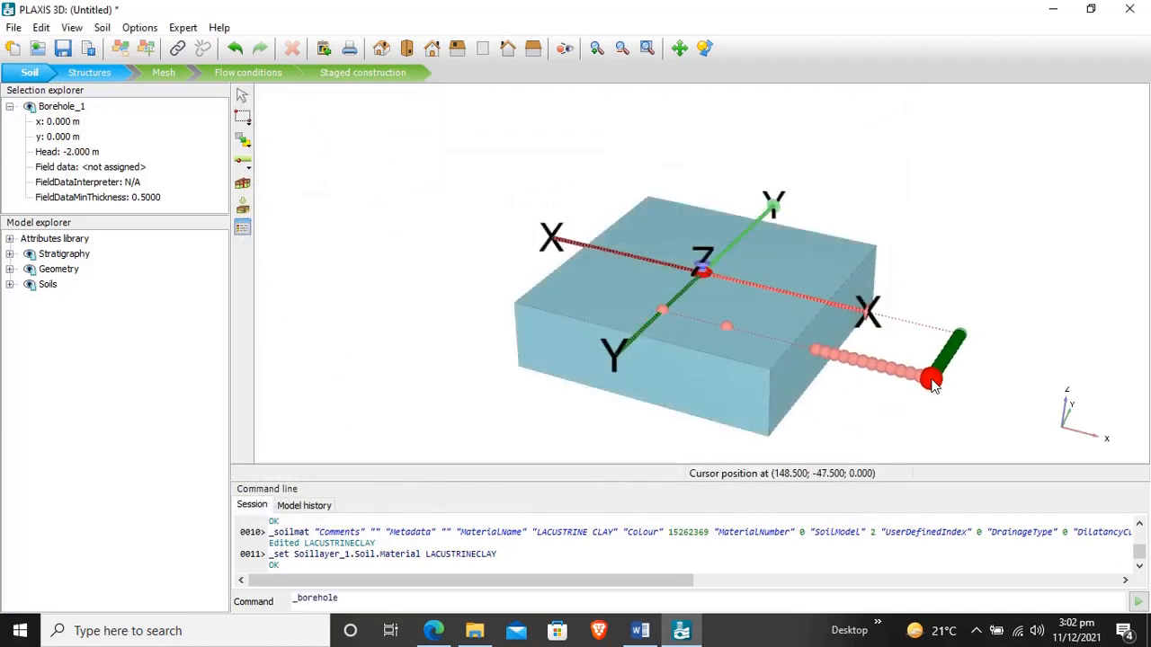
pyautogui.press('Escape')
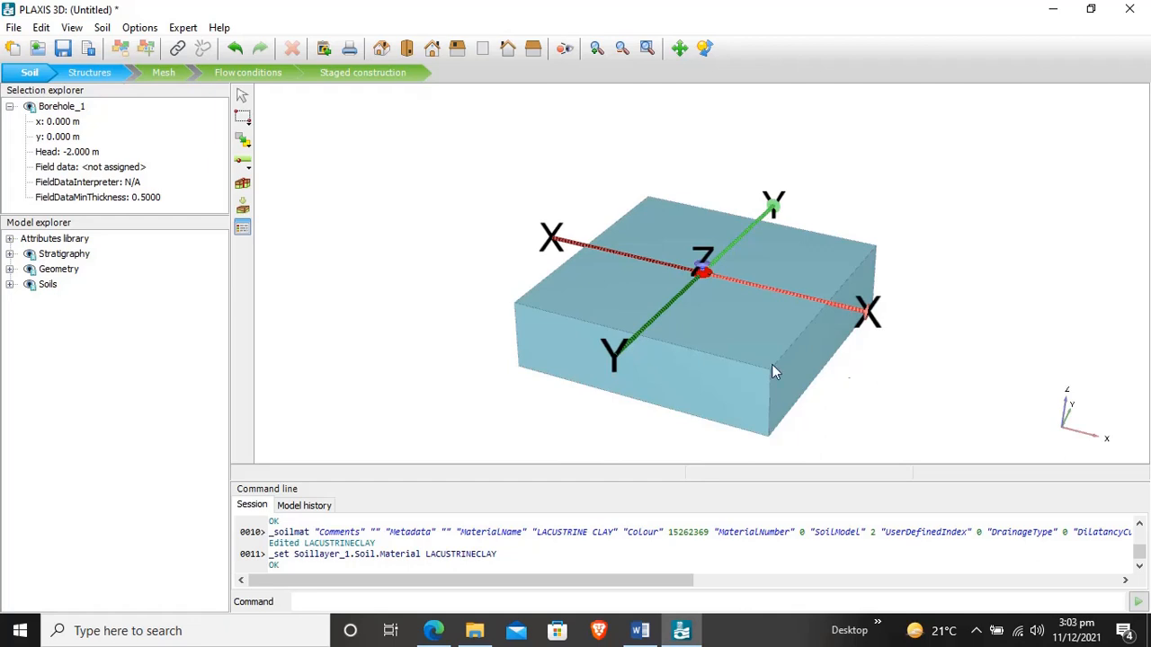
# - Create a new material set of type Beams and name it BEAM
pyautogui.click(242, 230)
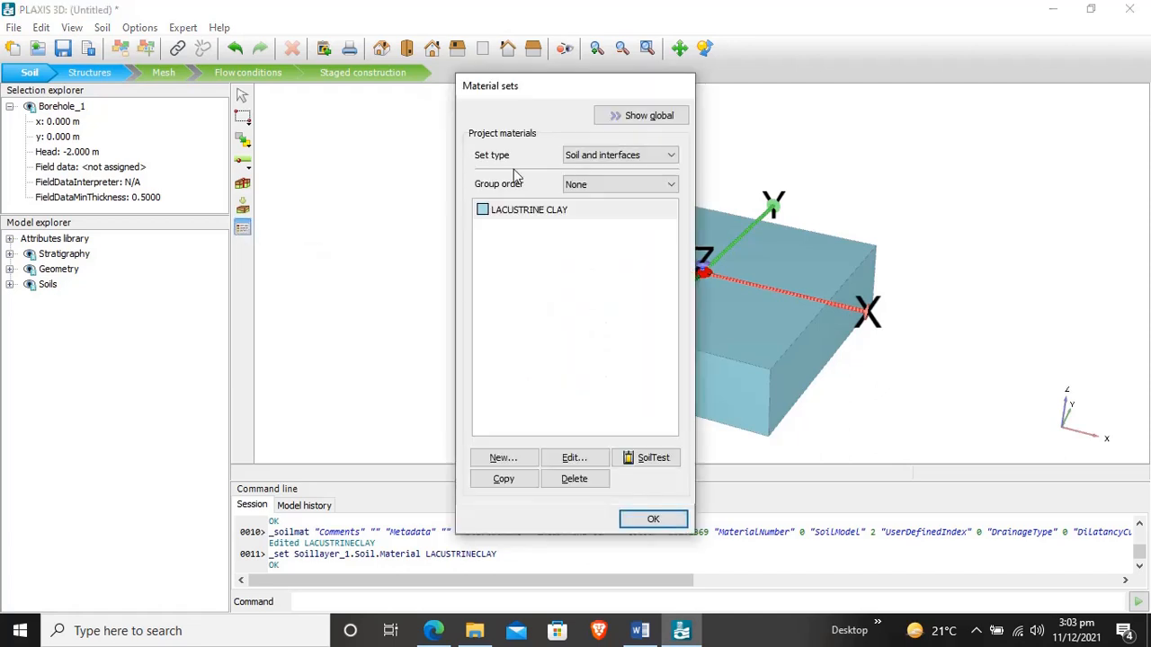
pyautogui.click(630, 153)
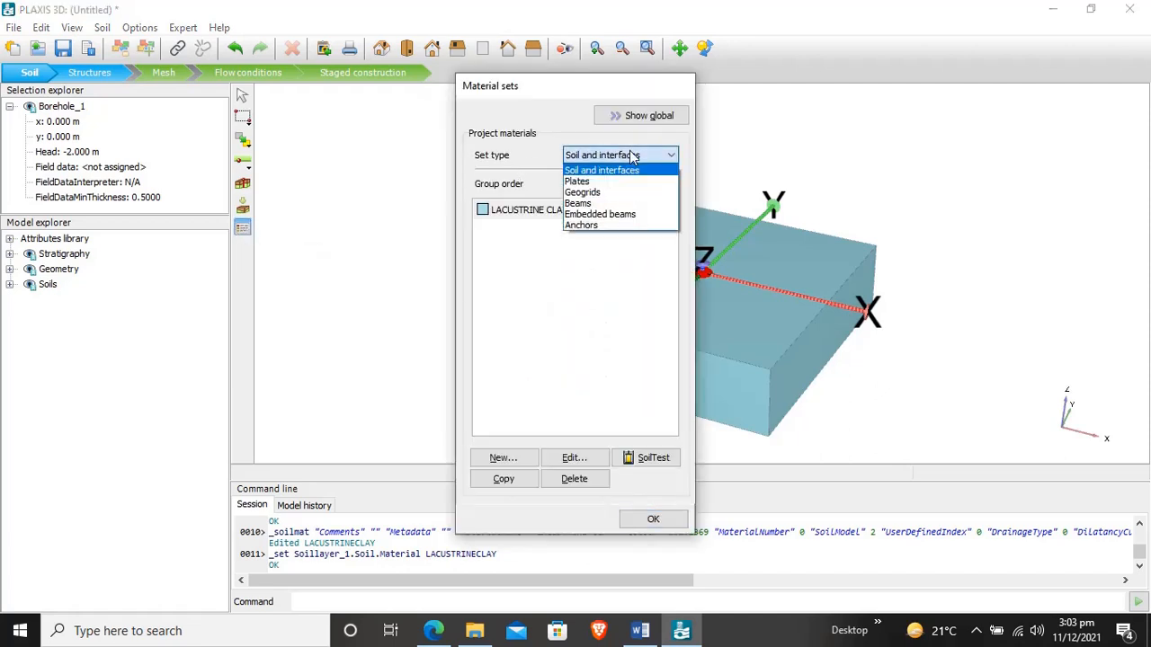
pyautogui.click(619, 204)
pyautogui.click(490, 460)
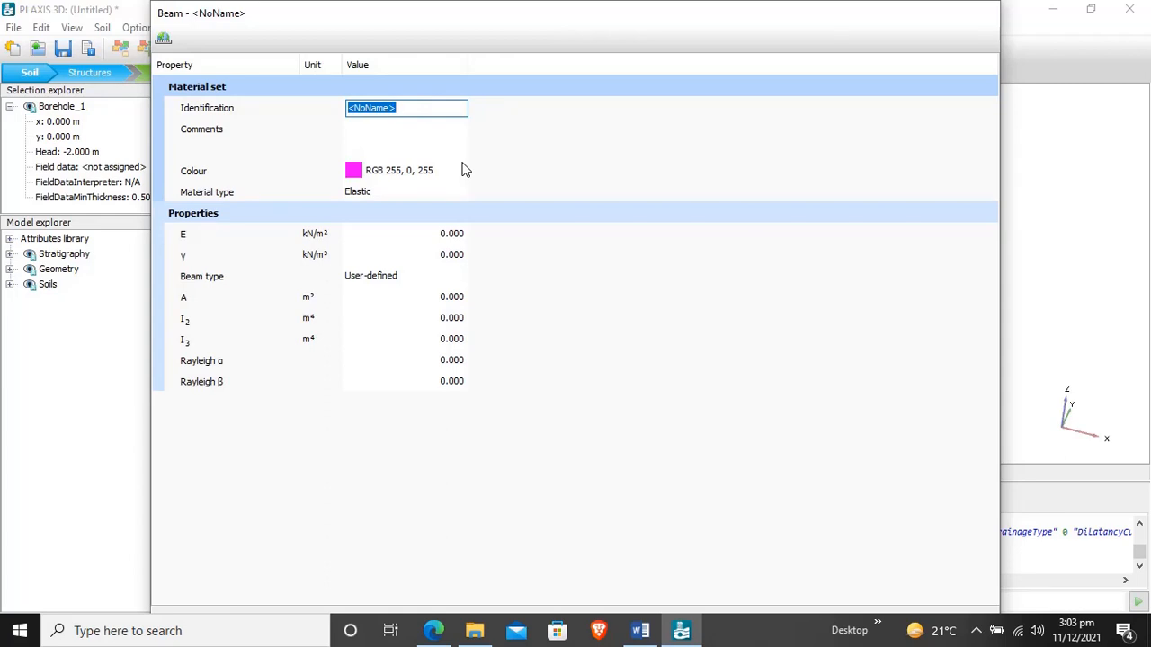
pyautogui.write('BEAM')
# - Set the beam material's stiffness E to 3E7 kN/m² and its unit weight to 6 kN/m³
pyautogui.click(451, 243)
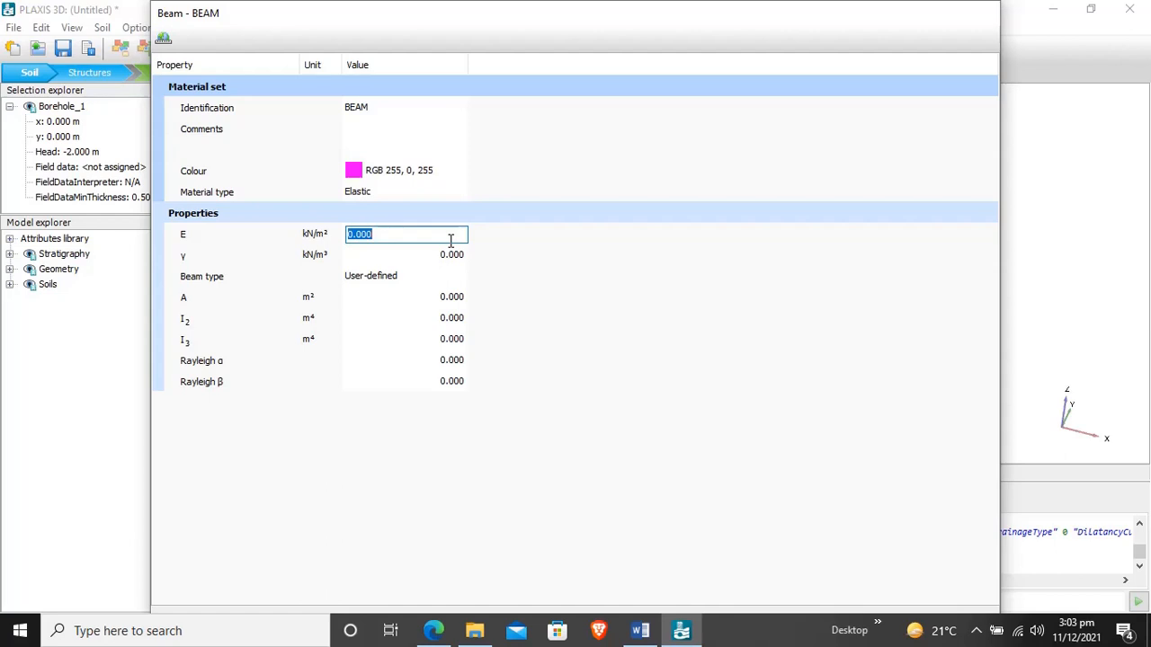
pyautogui.write('3.')
pyautogui.write('E')
pyautogui.write('7')
pyautogui.click(452, 257)
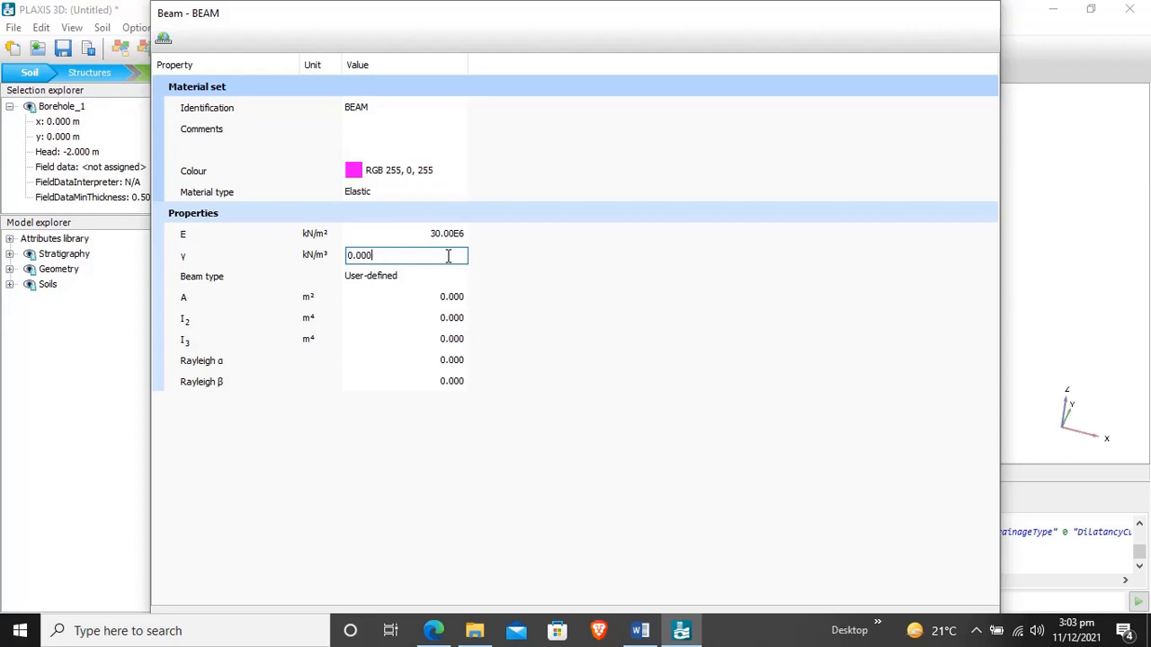
pyautogui.write('6')
pyautogui.press('BackSpace')
pyautogui.press('BackSpace')
pyautogui.press('BackSpace')
pyautogui.press('BackSpace')
pyautogui.press('BackSpace')
pyautogui.press('BackSpace')
pyautogui.write('6')
# - Set the beam material's cross-section area A to 0.7 m² and its moment of inertia I2 to 0.029 m⁴
pyautogui.click(462, 302)
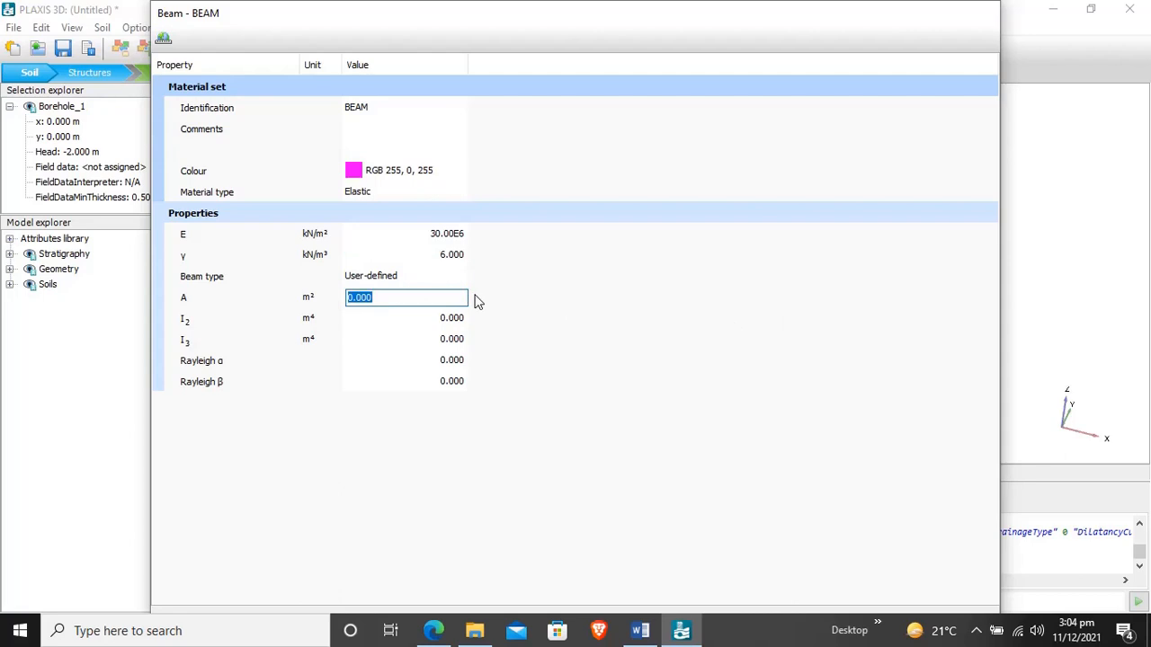
pyautogui.write('0.7')
pyautogui.click(456, 326)
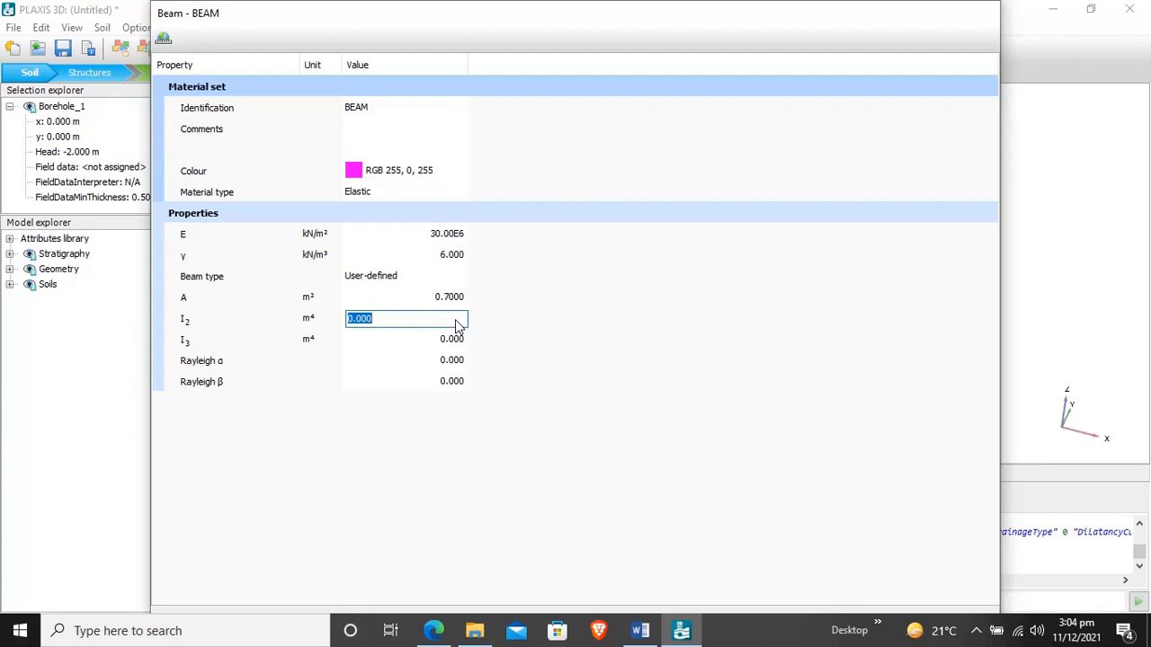
pyautogui.write('0.029')
# - Set the beam material's moment of inertia I3 to 0.058 m⁴ and save the material
pyautogui.click(452, 349)
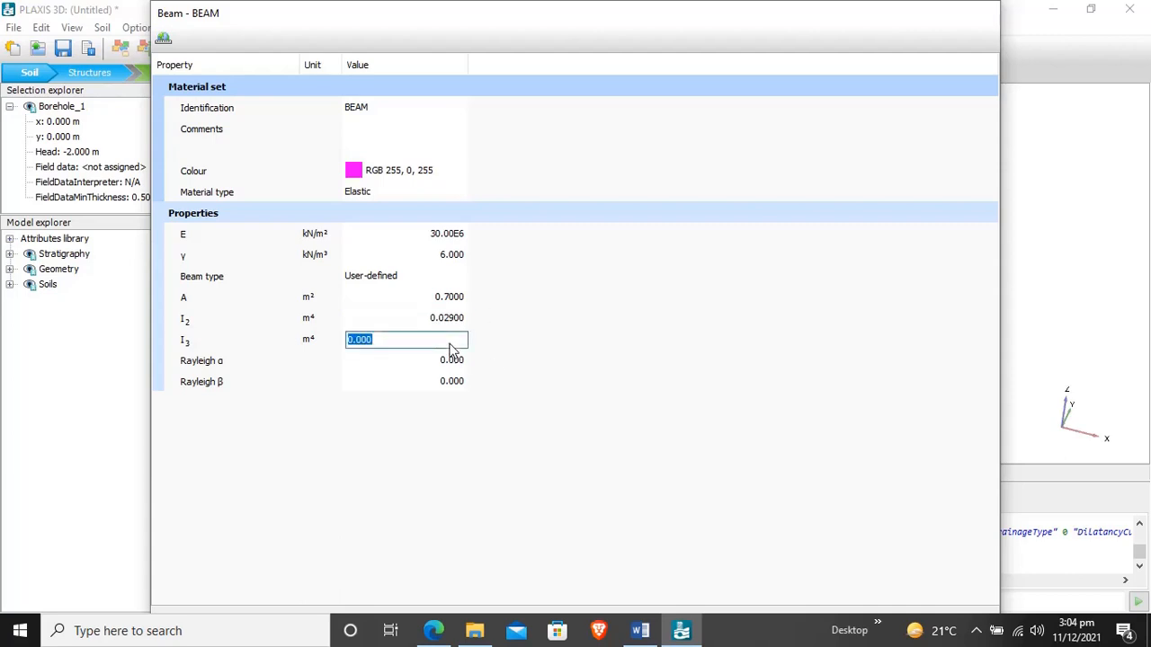
pyautogui.write('0.058')
pyautogui.click(607, 339)
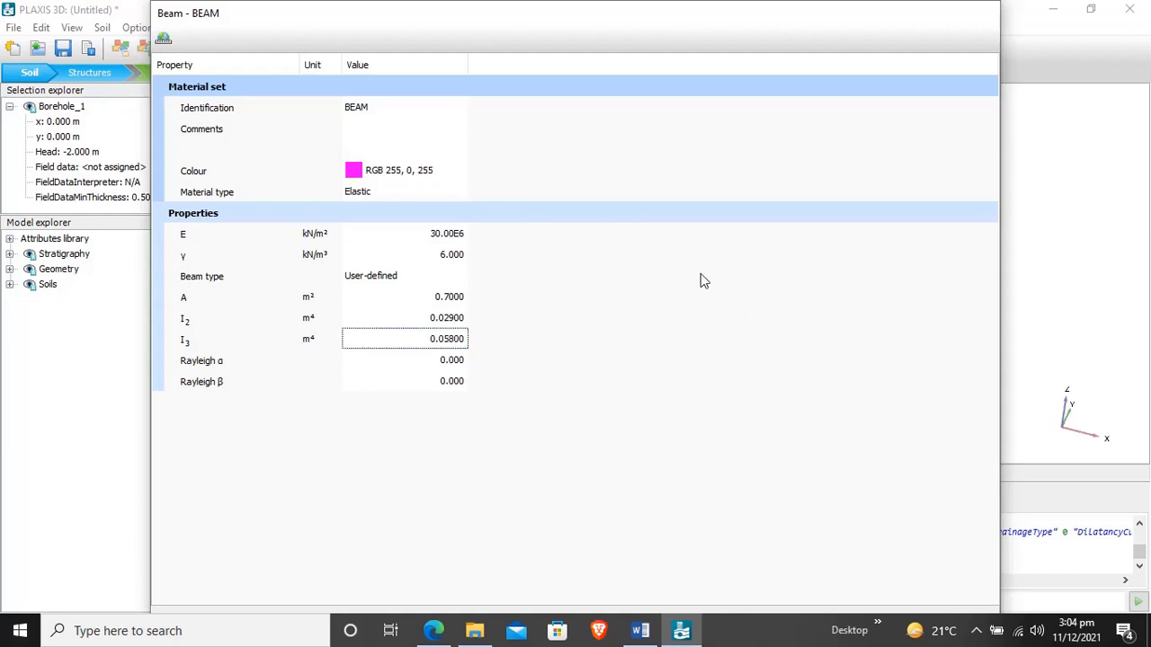
pyautogui.moveTo(680, 18); pyautogui.dragTo(632, 1)
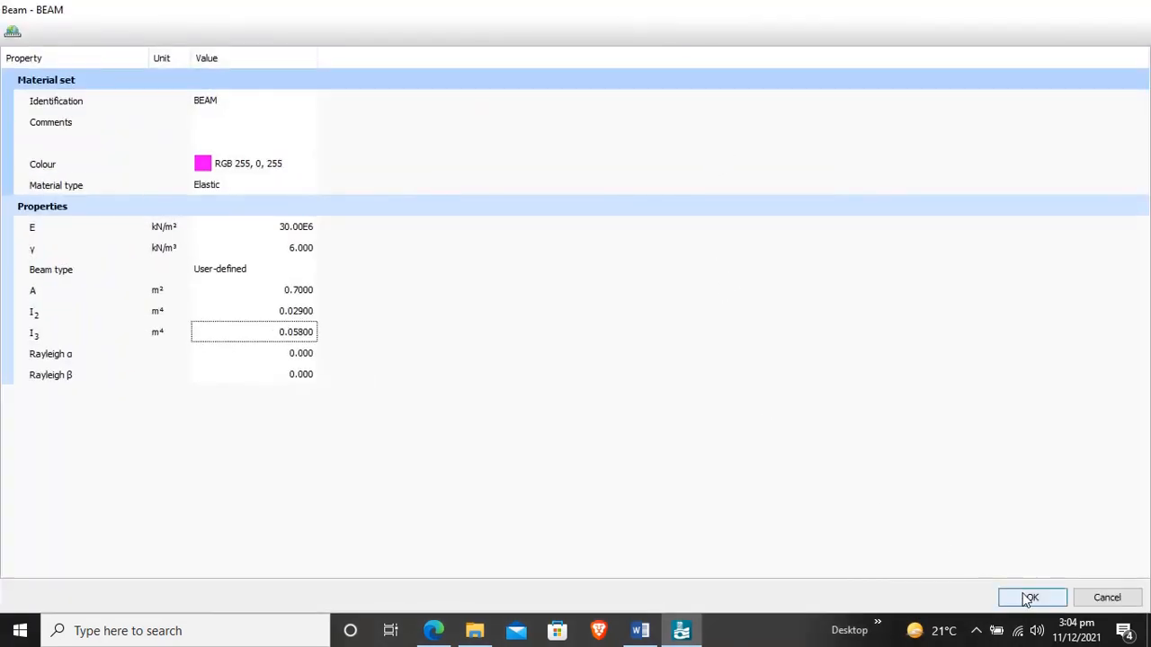
pyautogui.click(1027, 598)
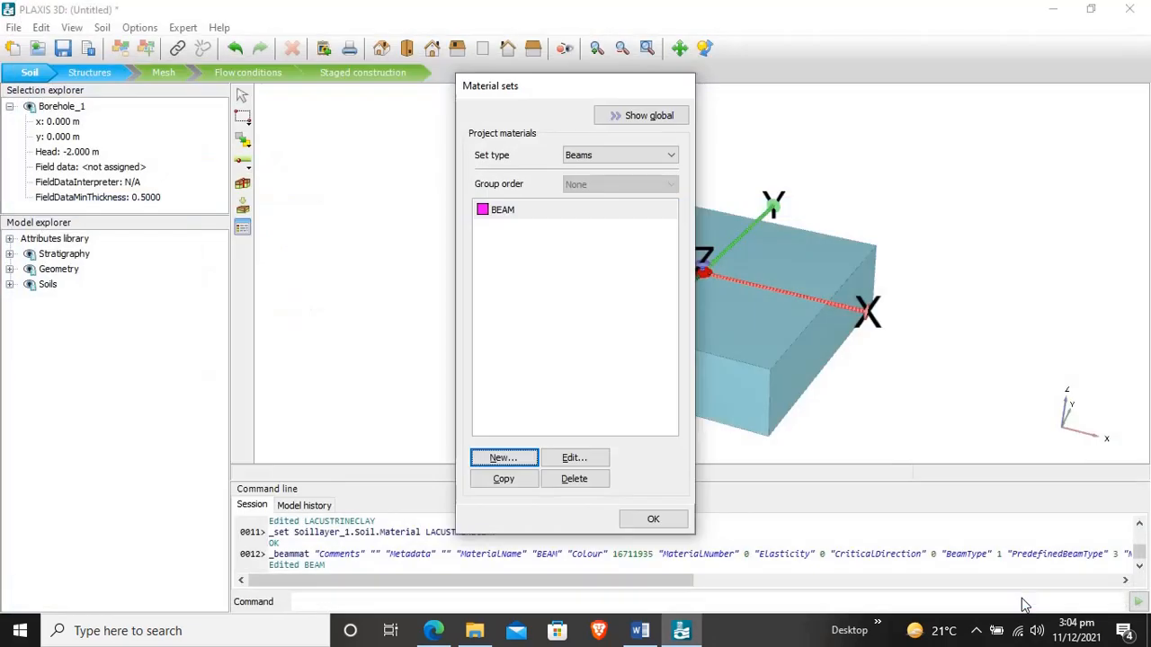
# - Create another beam material set named COLUMN and give it a yellow colour of RGB 237, 226, 12
pyautogui.click(534, 464)
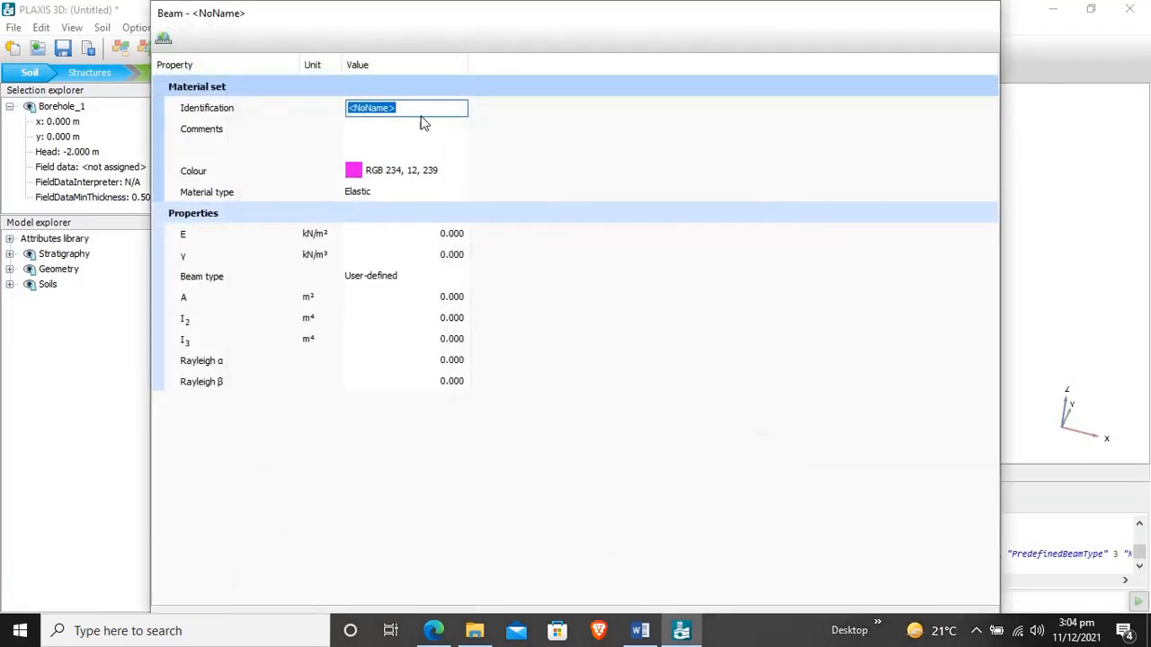
pyautogui.write('COLUMN')
pyautogui.click(353, 173)
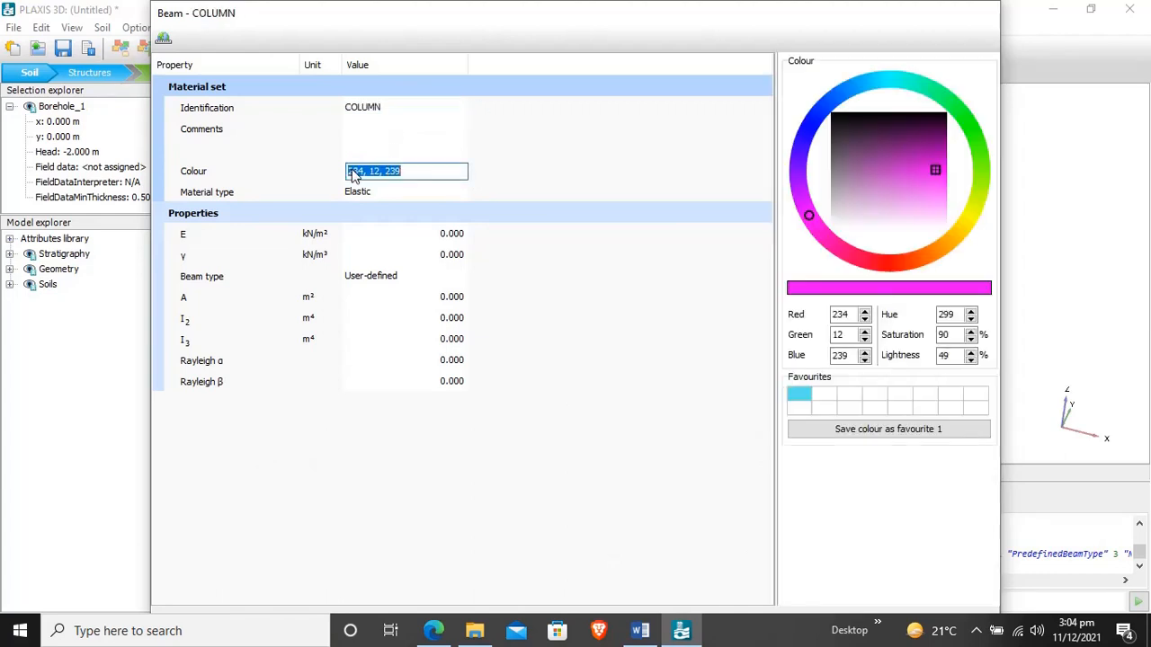
pyautogui.click(966, 220)
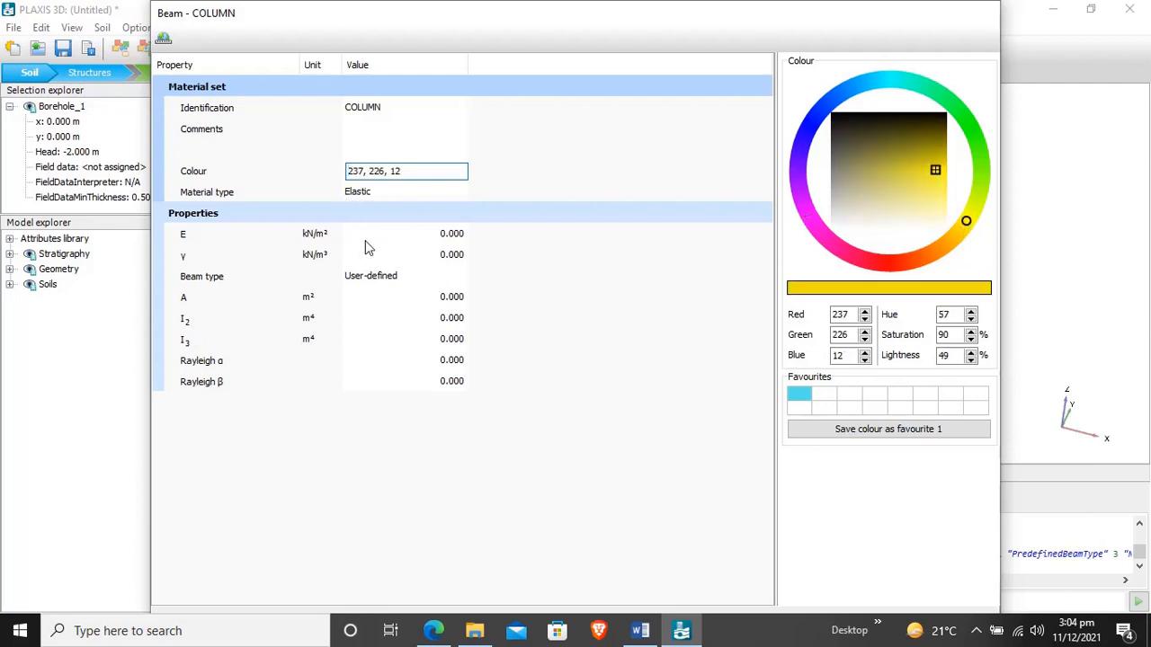
# - Set the column material's stiffness E to 3E7 kN/m² and its unit weight to 24 kN/m³
pyautogui.click(438, 235)
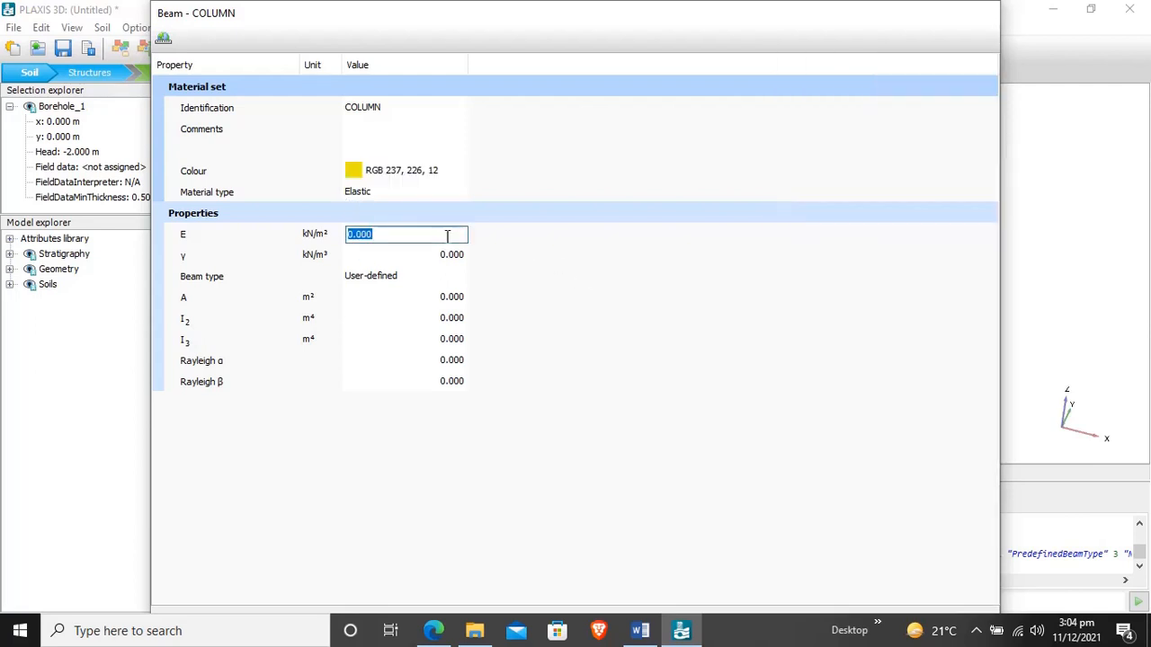
pyautogui.write('3')
pyautogui.write('E7')
pyautogui.click(442, 263)
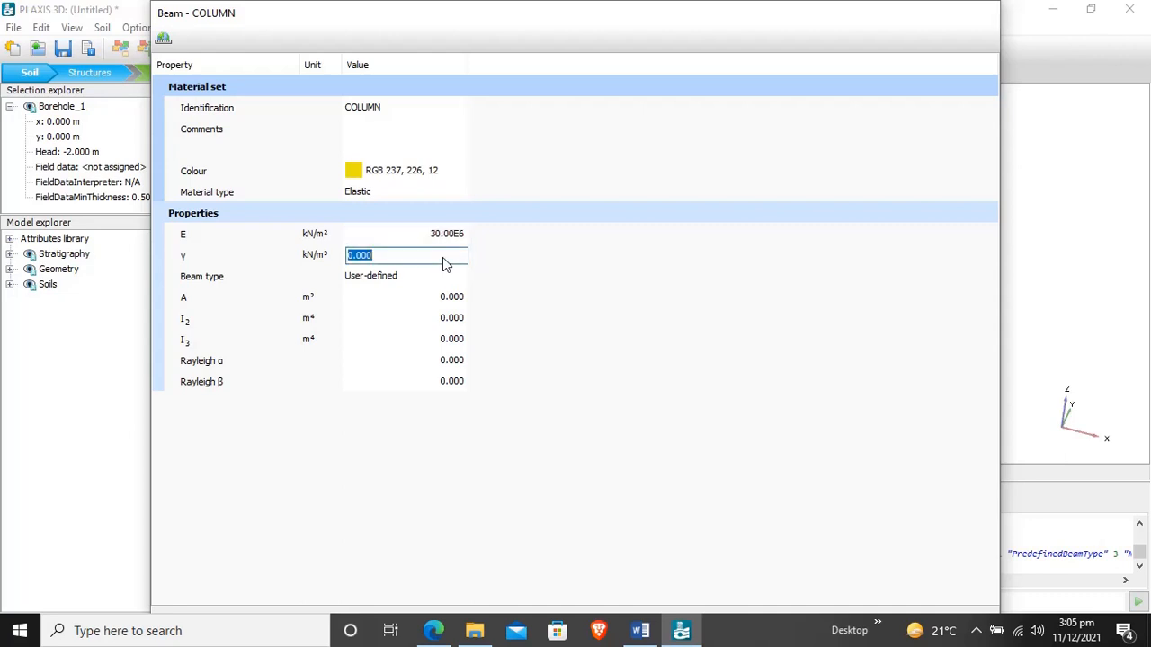
pyautogui.write('24')
# - Set the column material's cross-section area A to 0.49 m² and its moment of inertia I2 to 0.020 m⁴
pyautogui.click(441, 299)
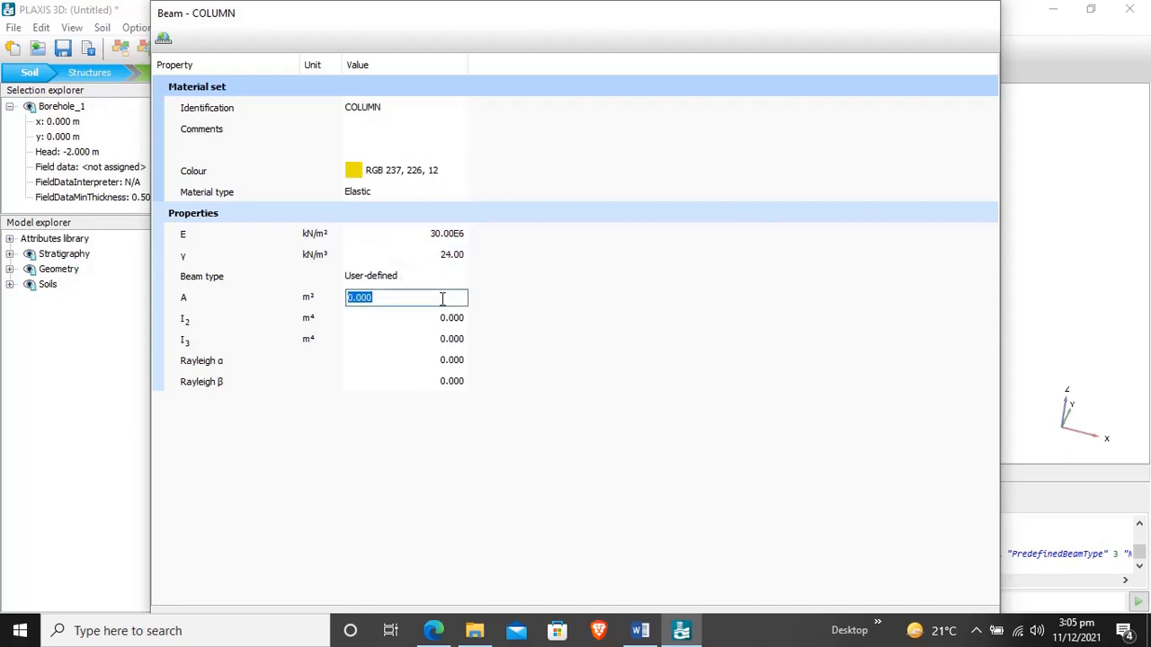
pyautogui.write('0.49')
pyautogui.click(456, 329)
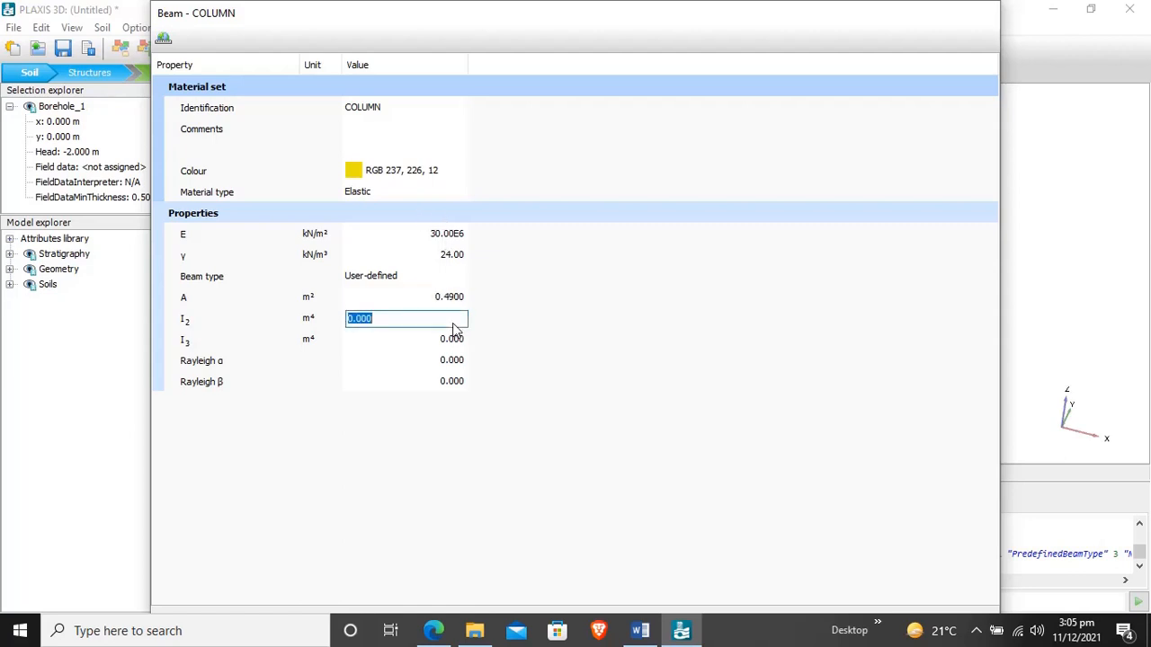
pyautogui.write('0.020')
# - Set the column material's moment of inertia I3 to 0.020 m⁴ and save the material
pyautogui.click(435, 343)
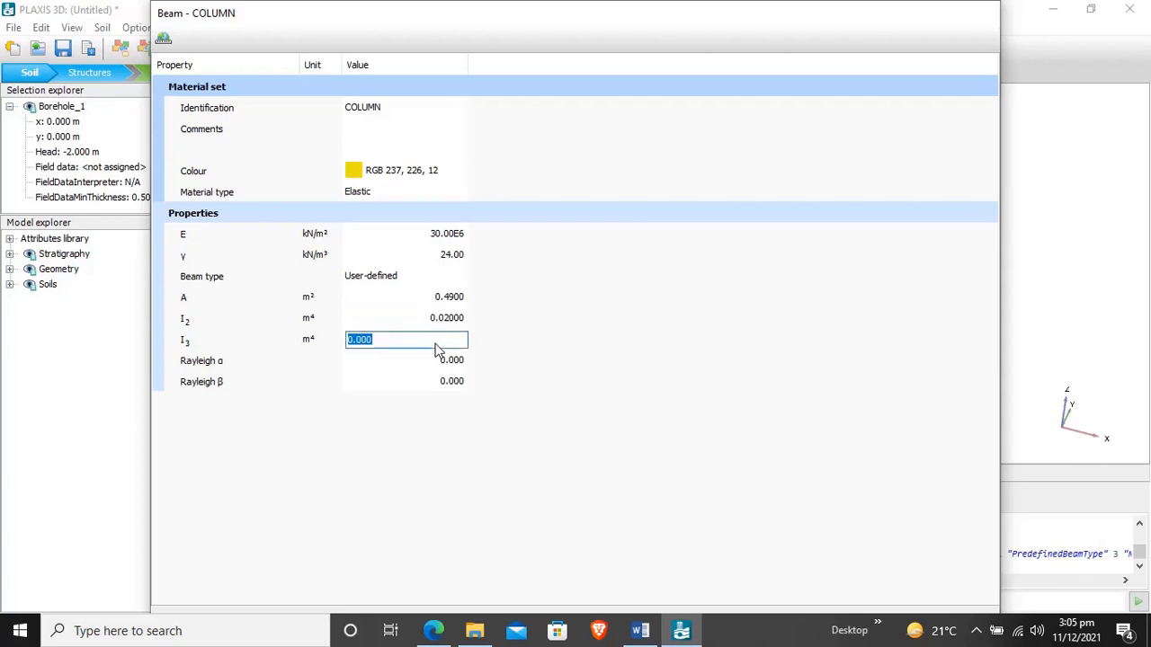
pyautogui.write('0.020')
pyautogui.click(662, 335)
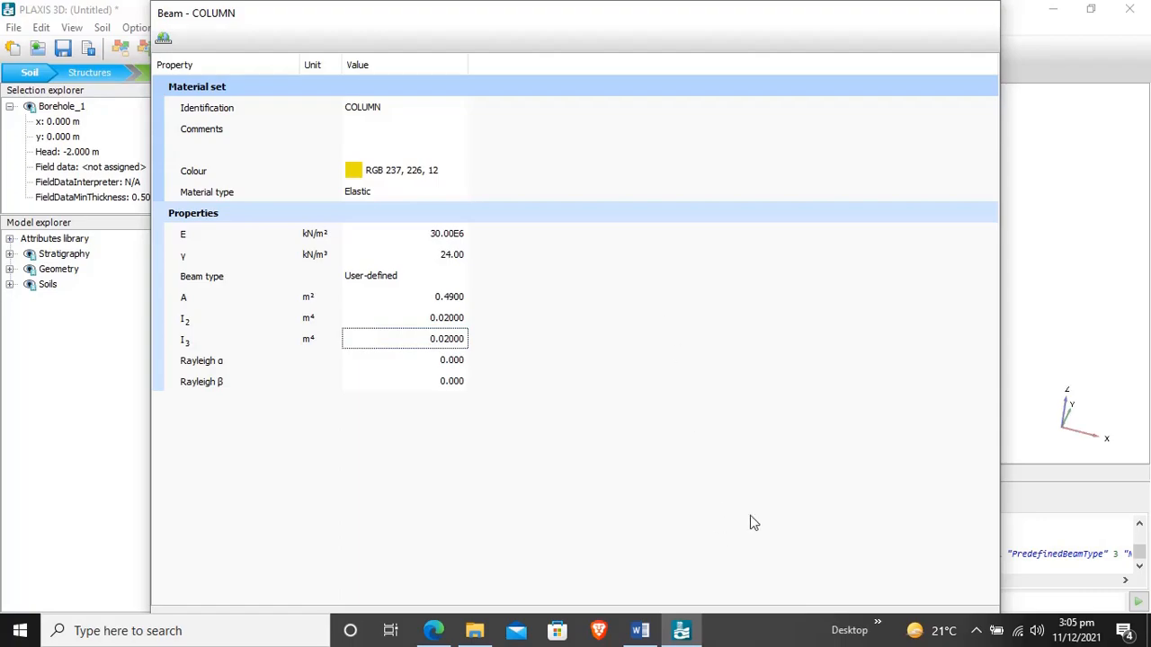
pyautogui.doubleClick(735, 18)
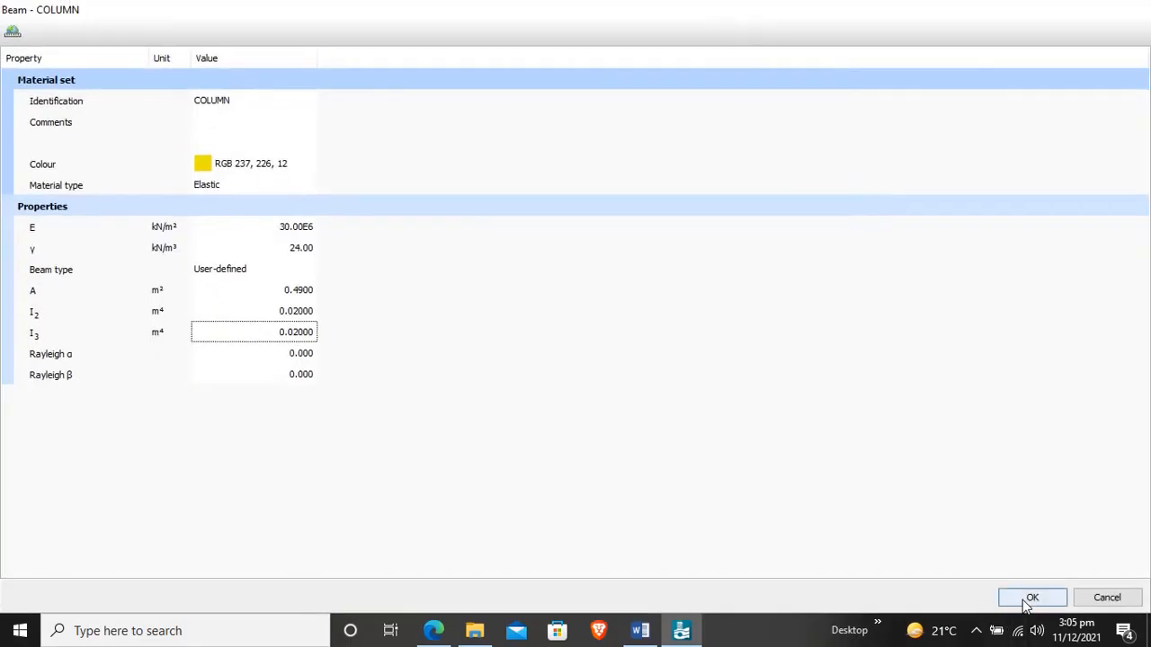
pyautogui.click(1031, 598)
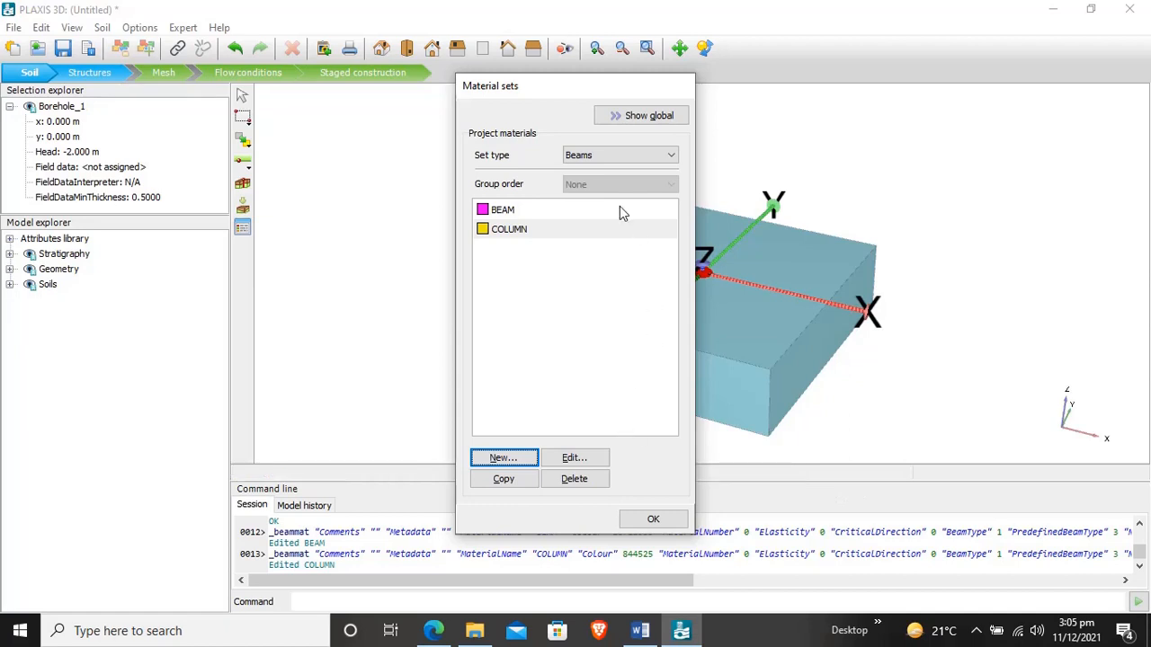
# - Create a new material set of type Plates and name it BASEMENT FLOOR
pyautogui.click(587, 159)
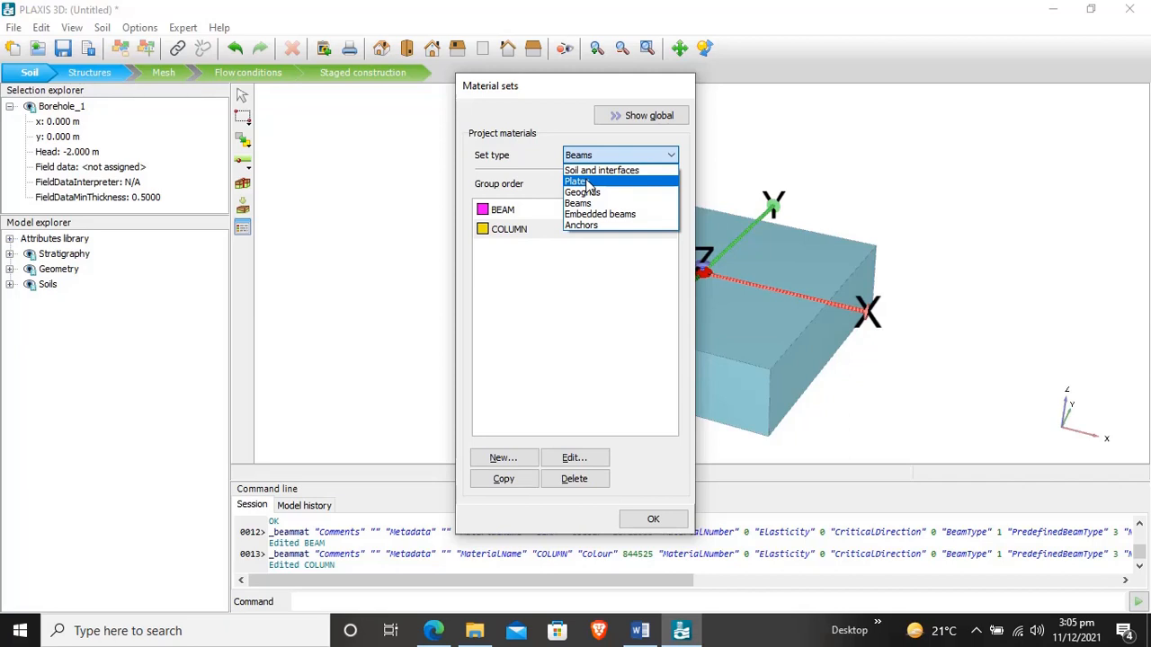
pyautogui.click(586, 183)
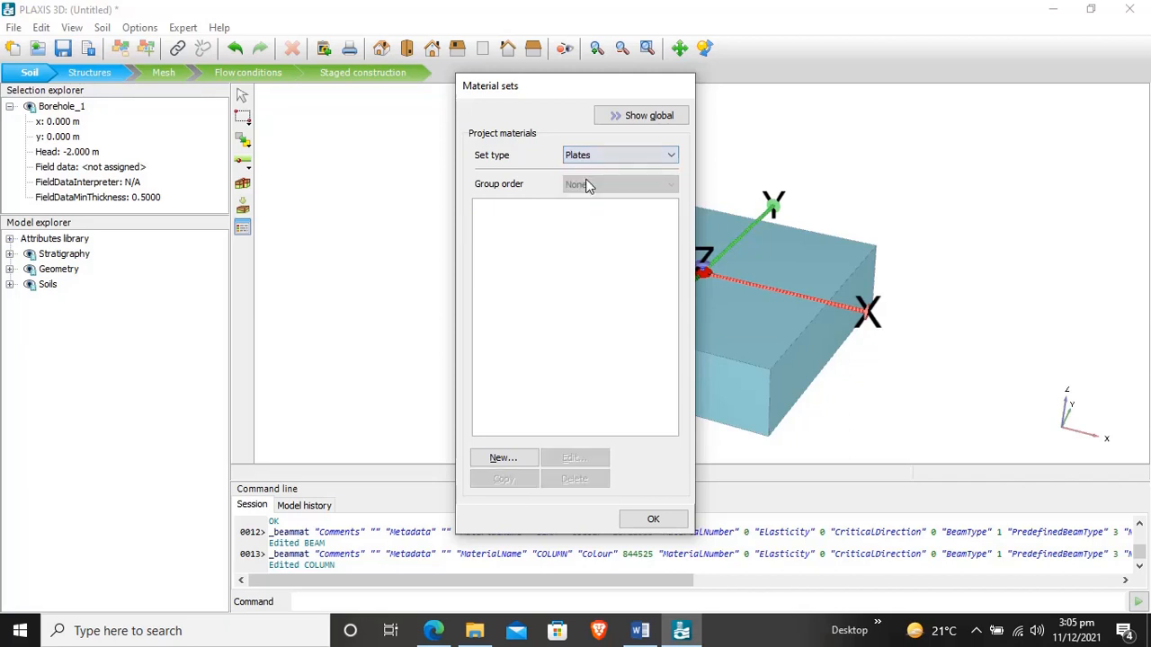
pyautogui.click(505, 461)
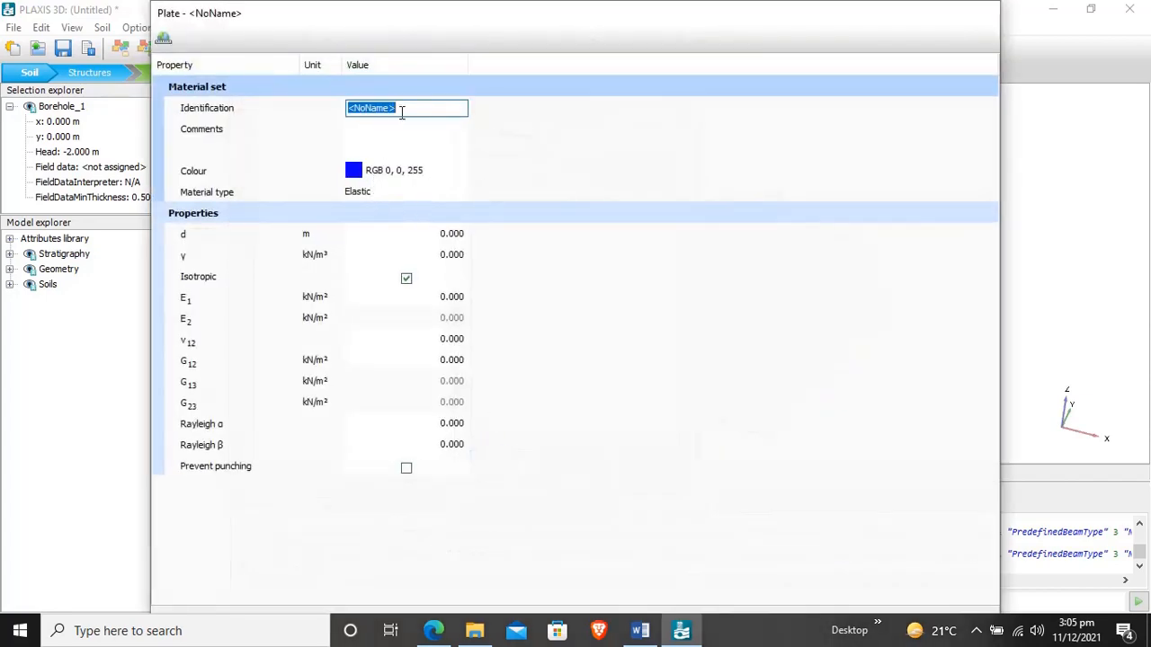
pyautogui.write('BASEMENT FLOOR')
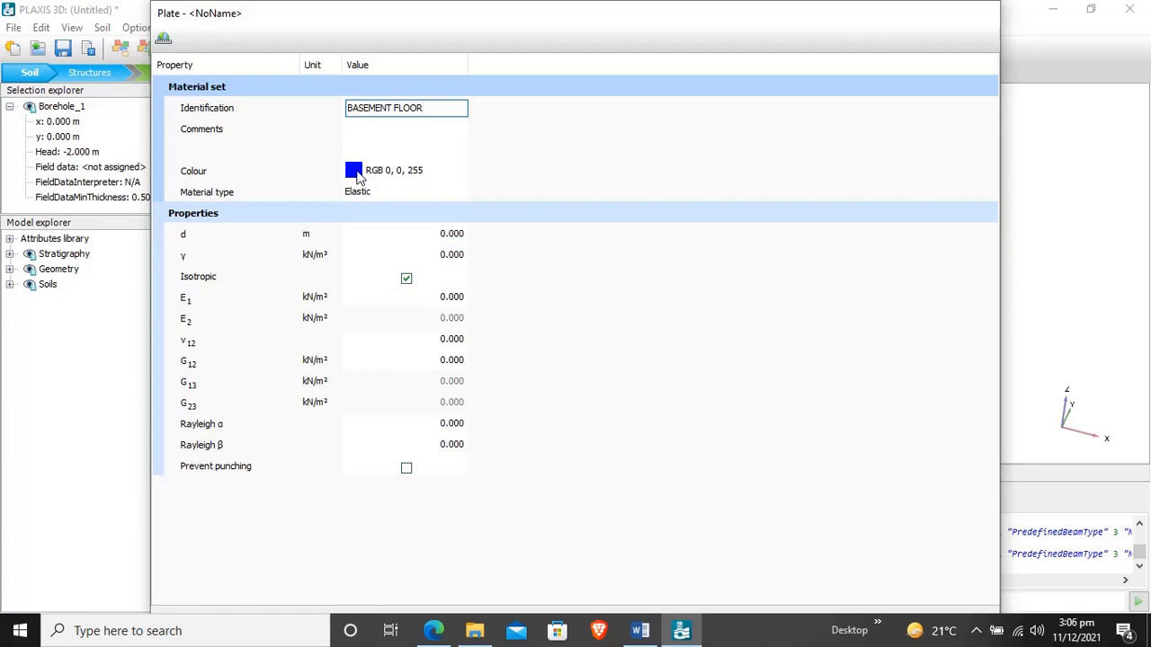
# - Set the basement floor plate's thickness d to 0.5 m and its unit weight to 15 kN/m³, keeping it isotropic
pyautogui.click(461, 235)
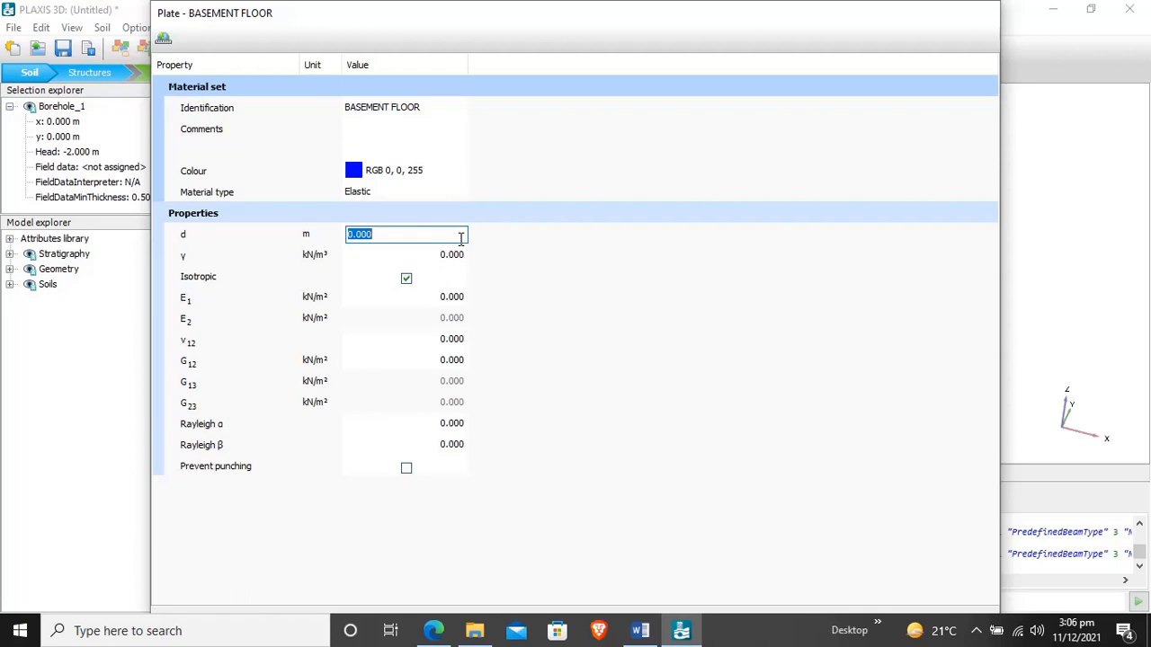
pyautogui.write('0.5')
pyautogui.click(439, 261)
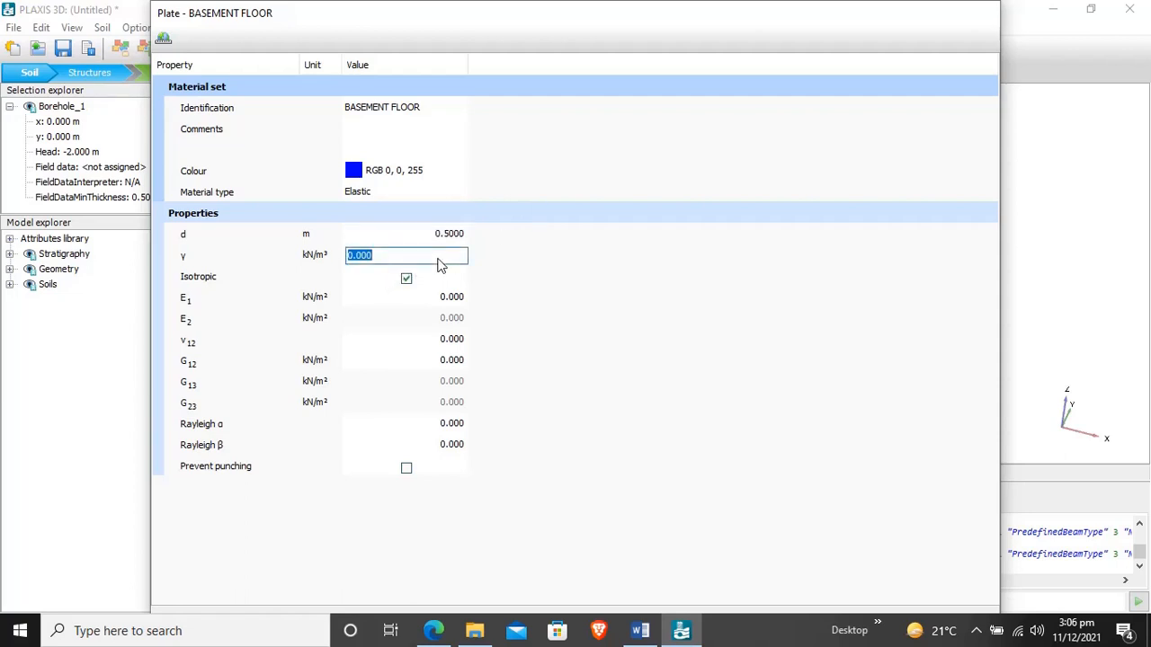
pyautogui.write('15')
pyautogui.click(406, 280)
pyautogui.click(406, 280)
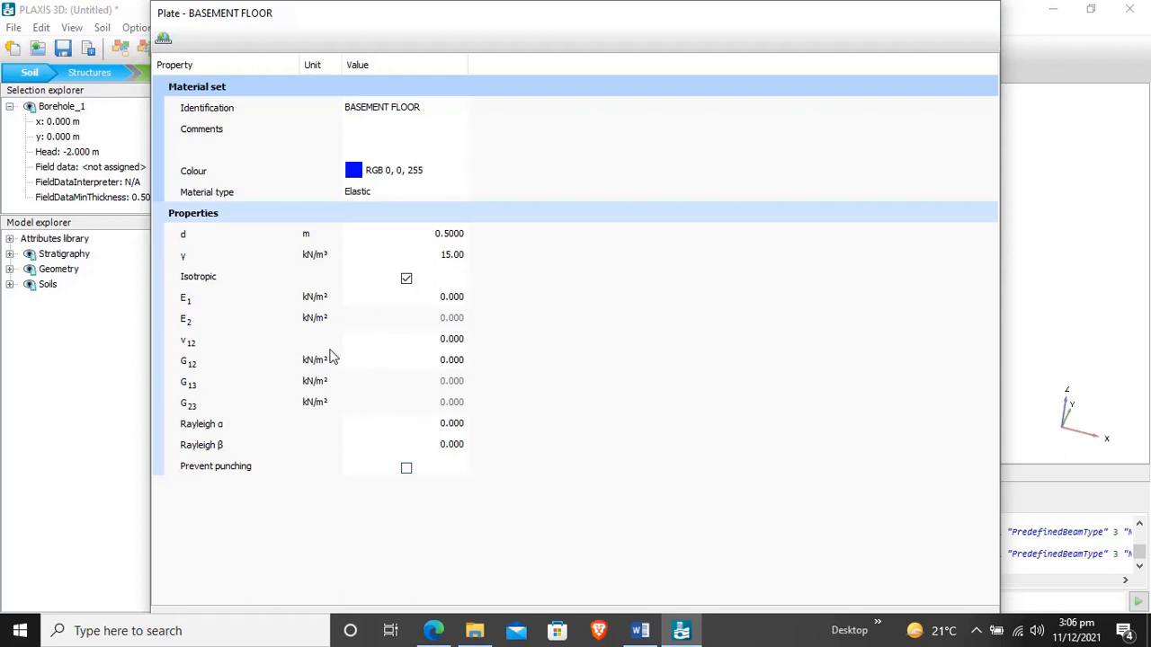
# - Set the basement floor's stiffness E1 to 3E7 kN/m² and Poisson's ratio v12 to 0.15, and save the material
pyautogui.click(441, 303)
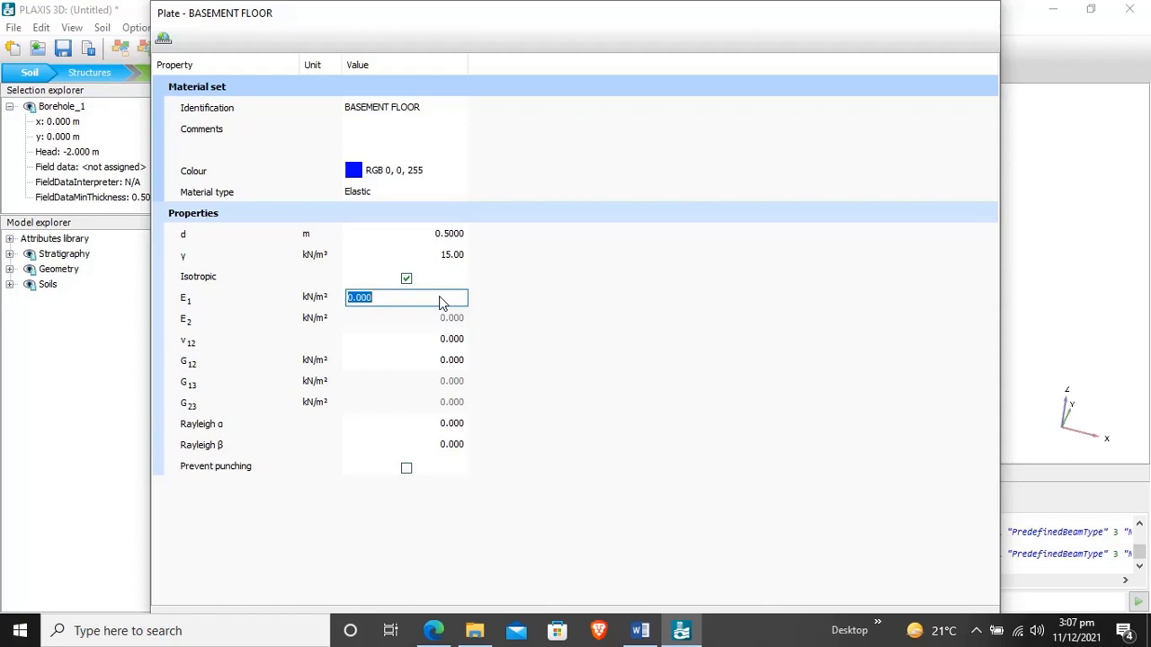
pyautogui.write('3E7')
pyautogui.click(465, 341)
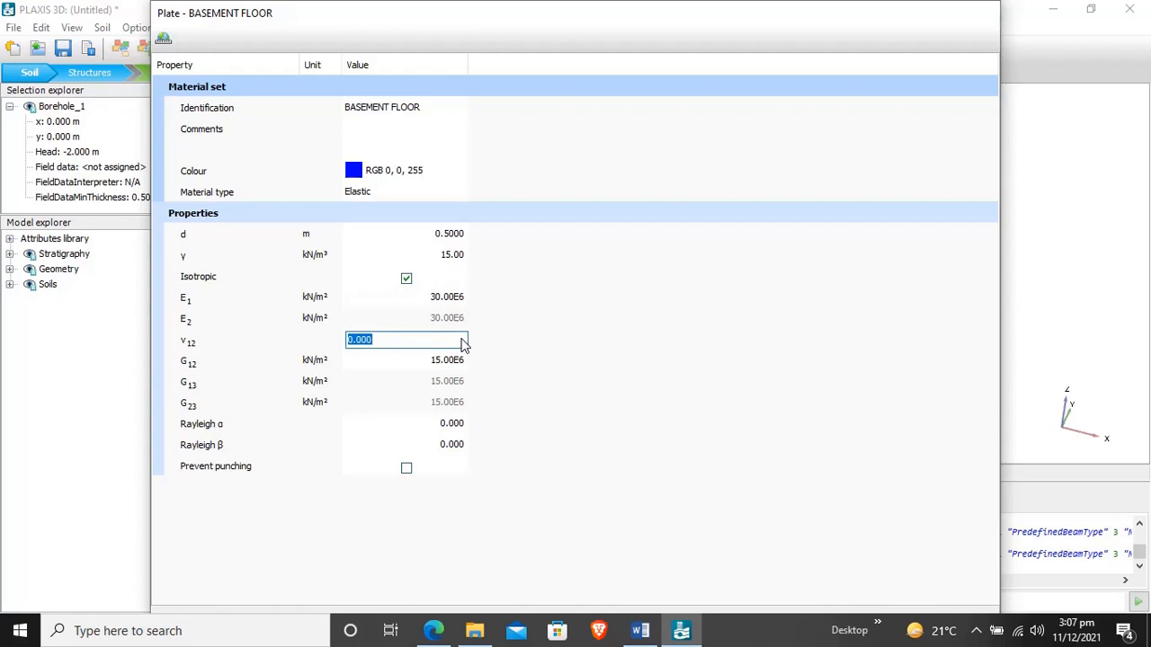
pyautogui.write('0.15')
pyautogui.click(603, 411)
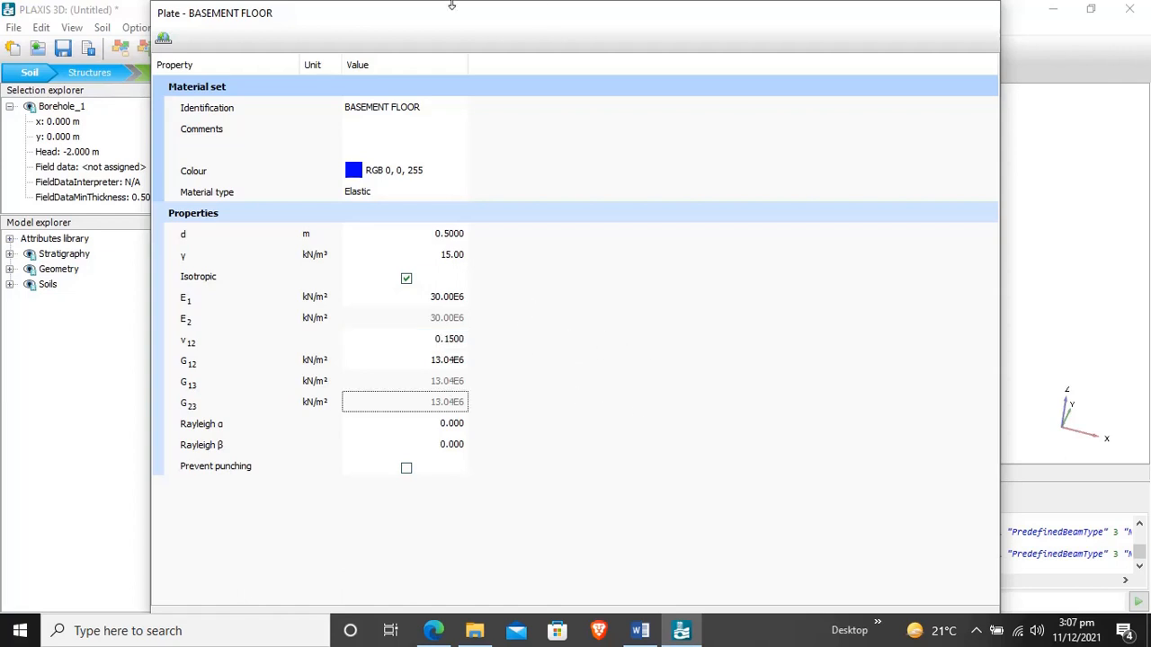
pyautogui.doubleClick(583, 30)
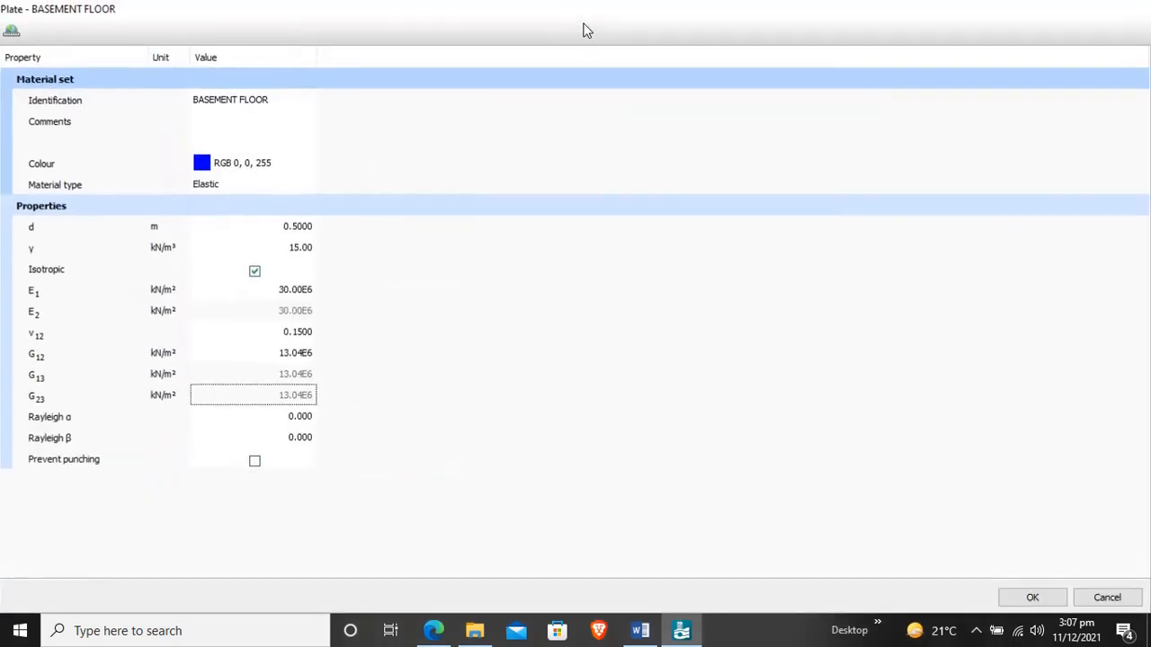
pyautogui.click(1032, 598)
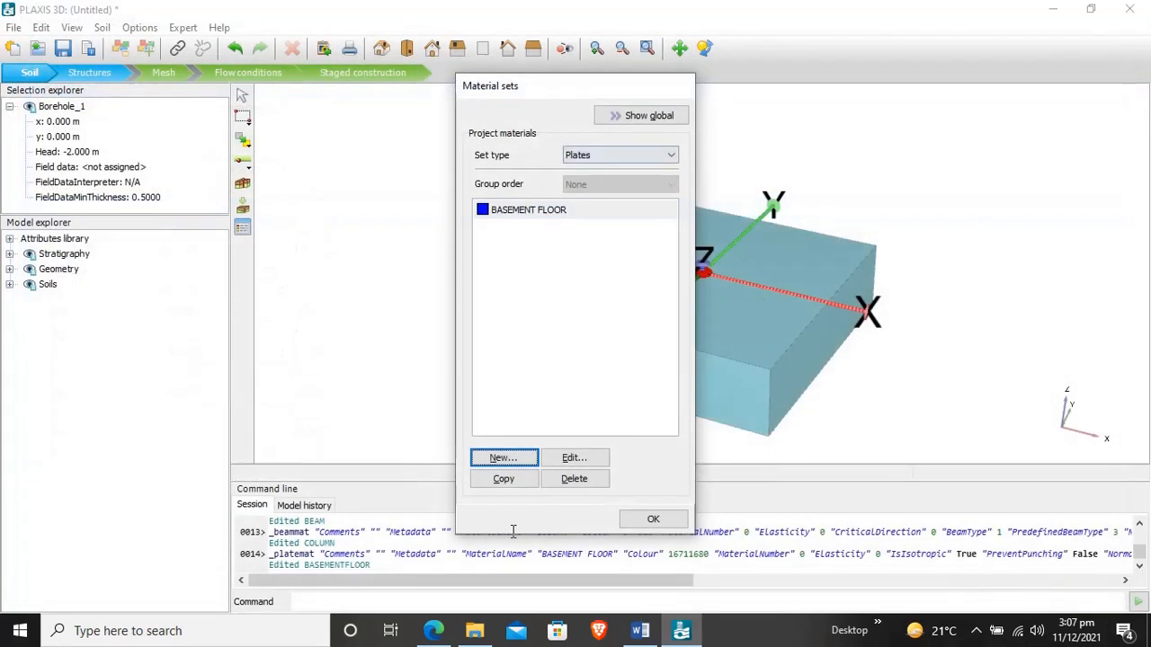
# - Create a new plate material named BASEMENT WALL and give it a green colour, RGB 79, 242, 54
pyautogui.click(504, 458)
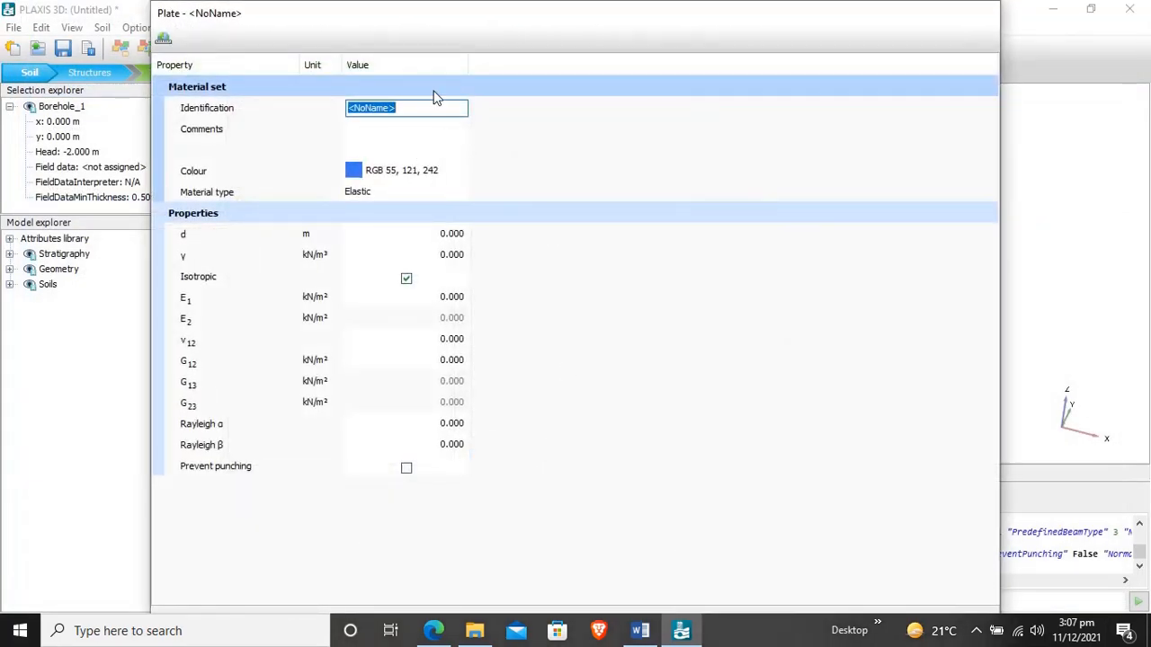
pyautogui.write('BASEMENT W')
pyautogui.write('A')
pyautogui.press('BackSpace')
pyautogui.write('ALL')
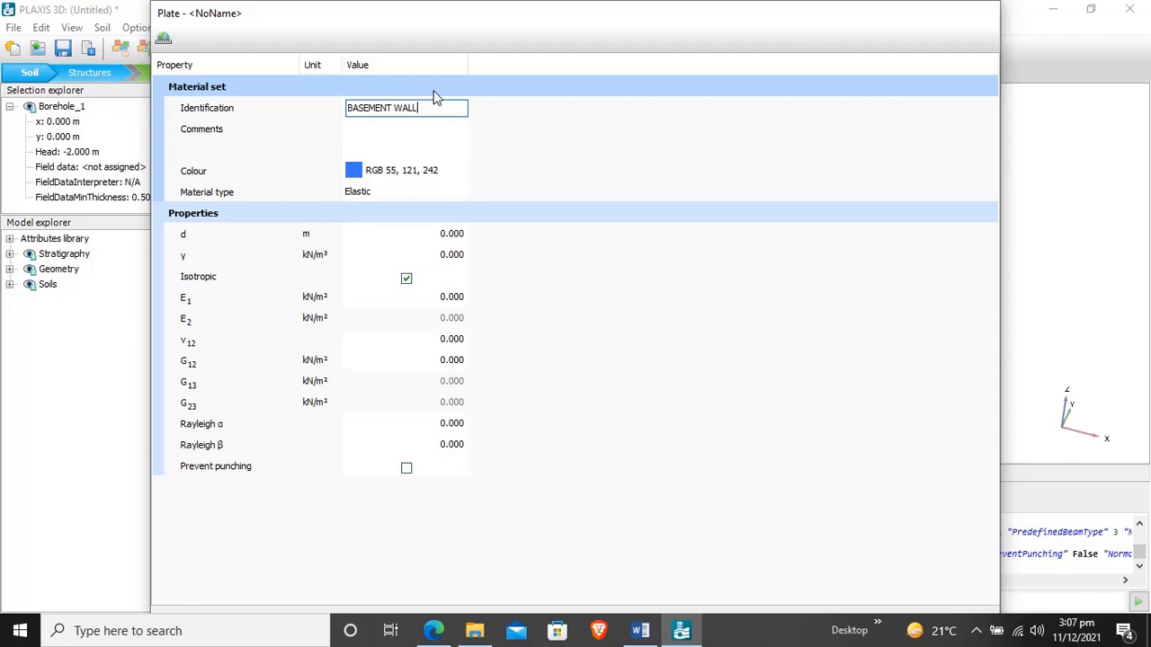
pyautogui.click(355, 171)
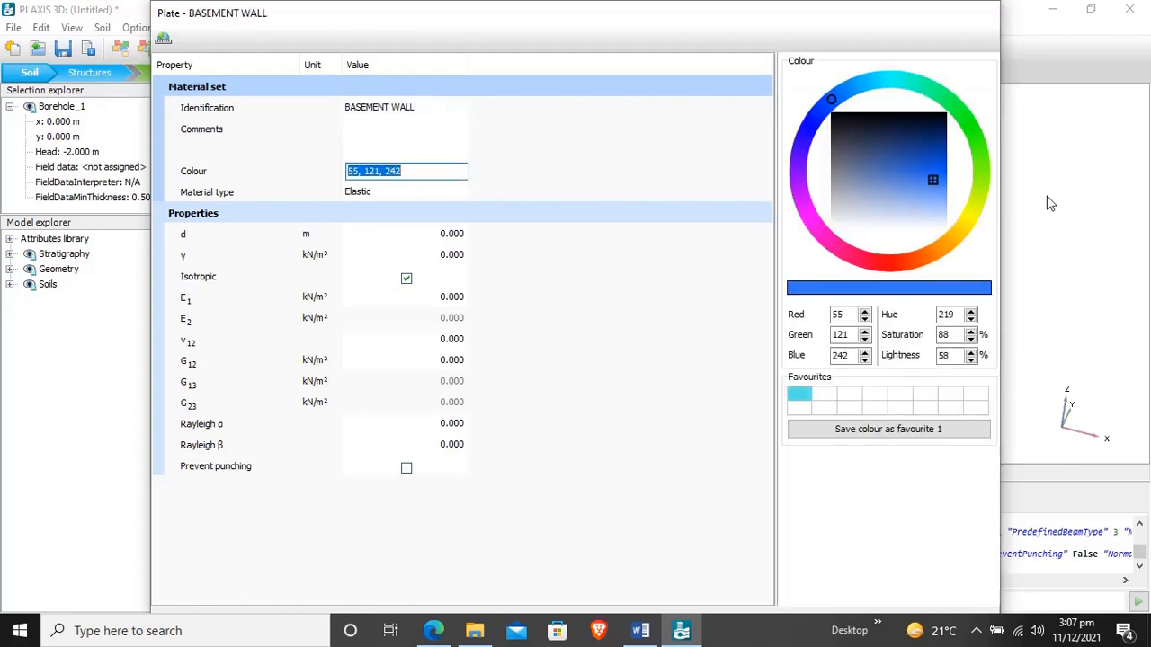
pyautogui.click(974, 136)
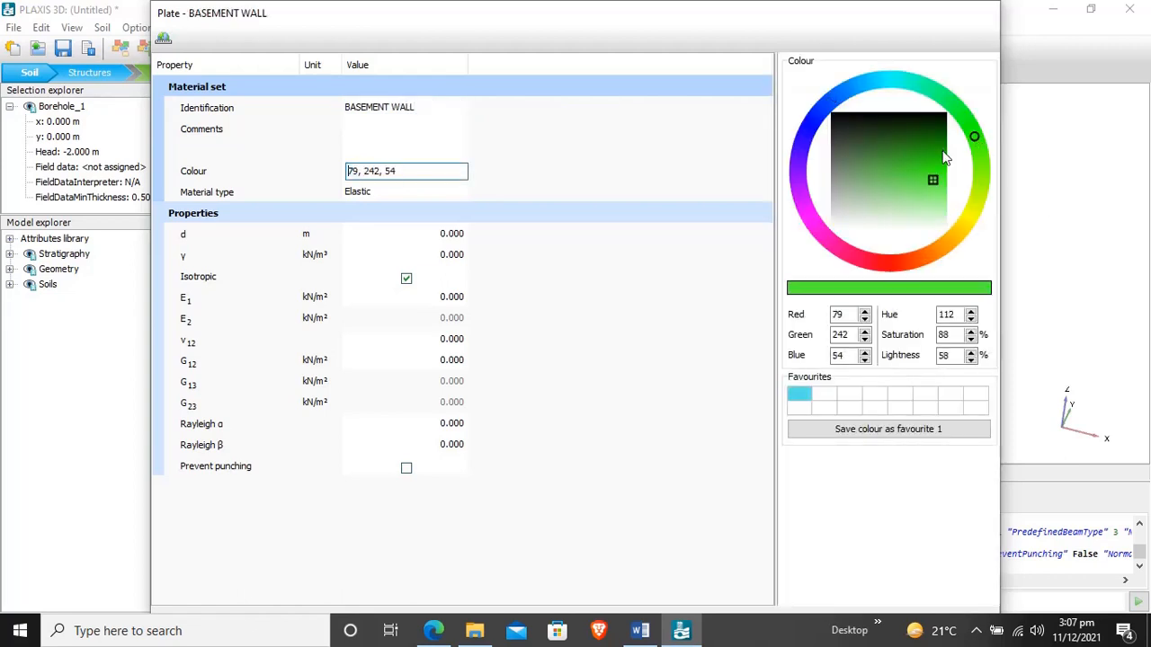
# - Set the basement wall plate's thickness d to 0.3 m and its unit weight to 15.5 kN/m³
pyautogui.click(438, 235)
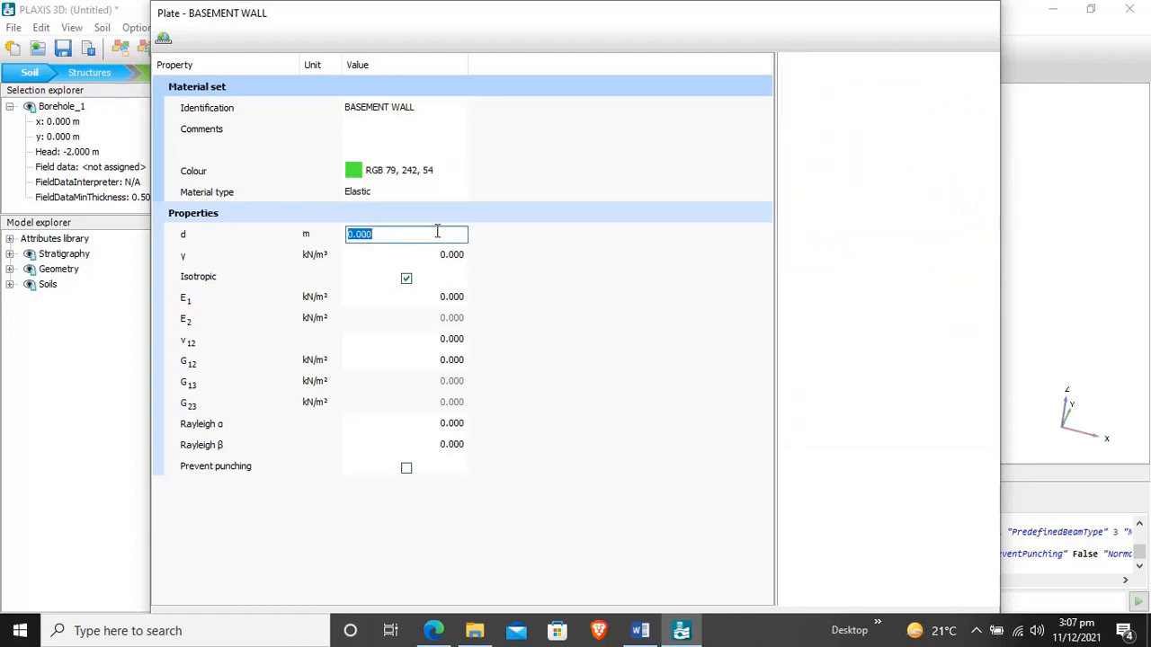
pyautogui.write('0.3')
pyautogui.click(436, 258)
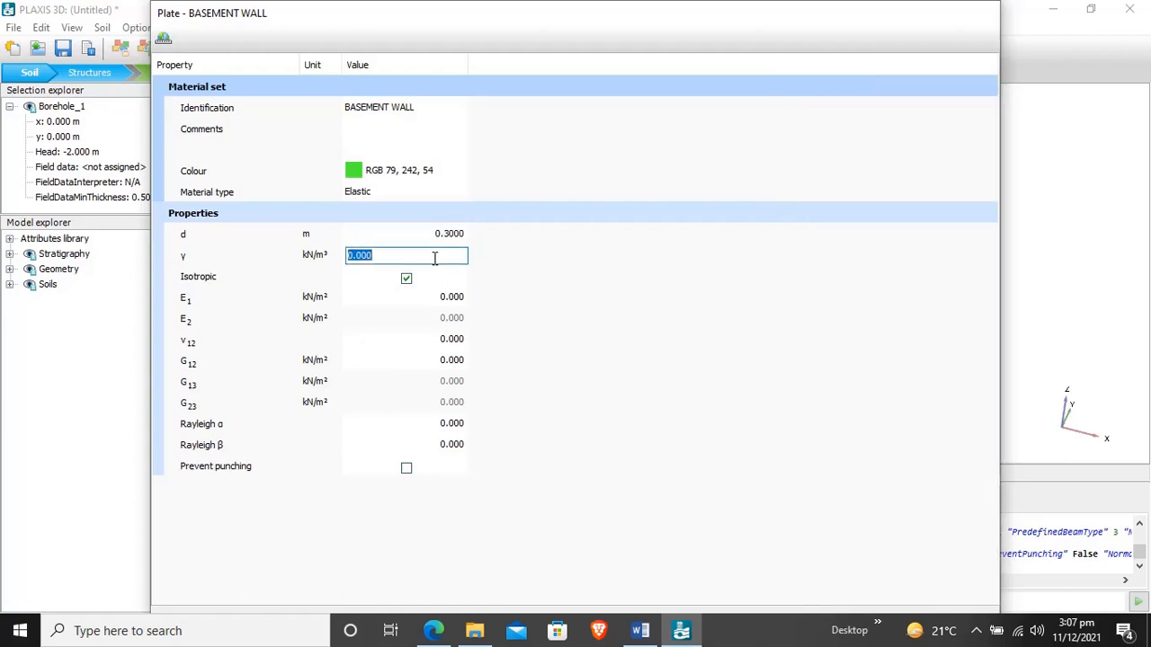
pyautogui.write('15.5')
# - Set the basement wall's stiffness E1 to 3E7 kN/m² and Poisson's ratio v12 to 0.15, and save the material
pyautogui.click(449, 301)
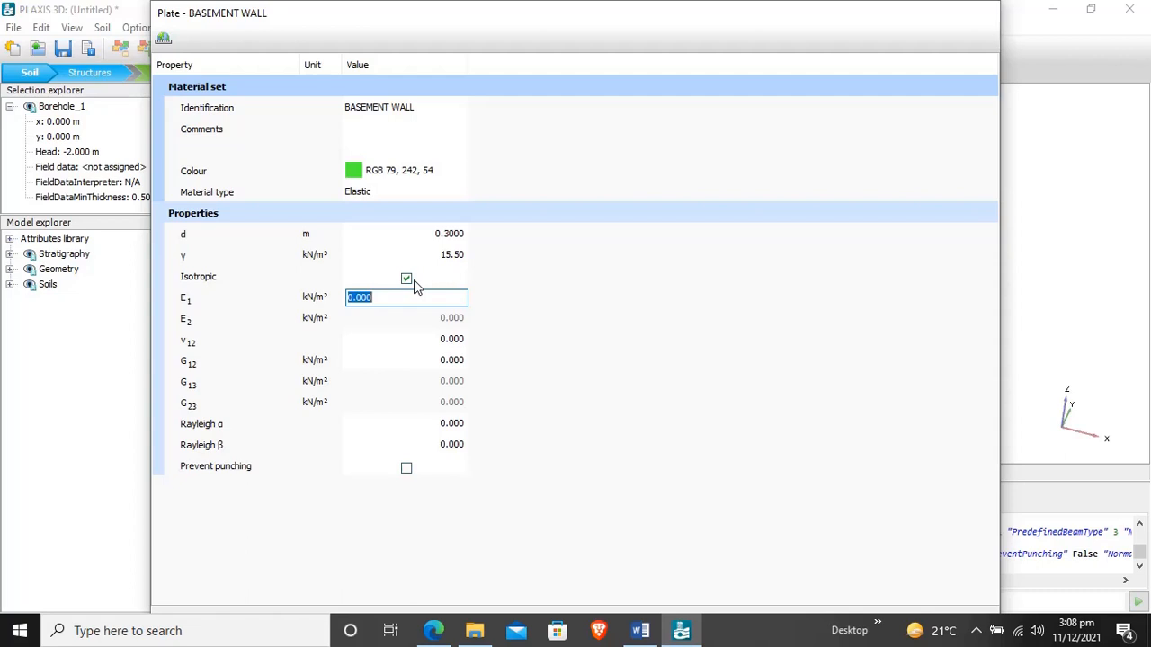
pyautogui.write('3E7')
pyautogui.click(429, 339)
pyautogui.write('0.15')
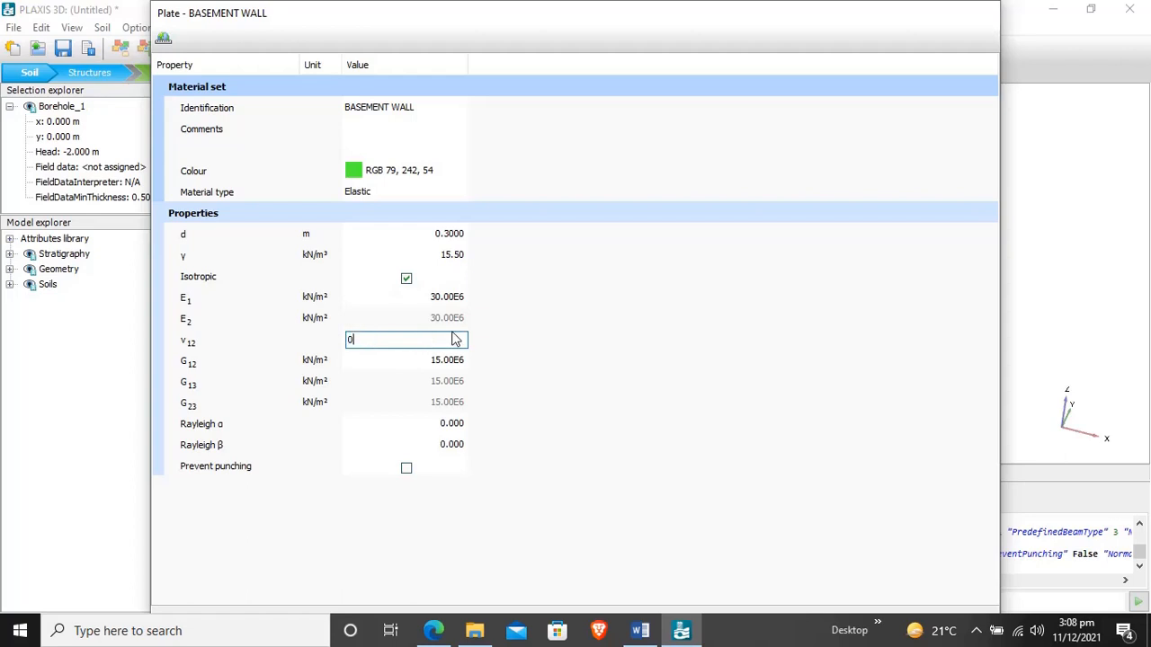
pyautogui.hotkey('shift', 'Tab')
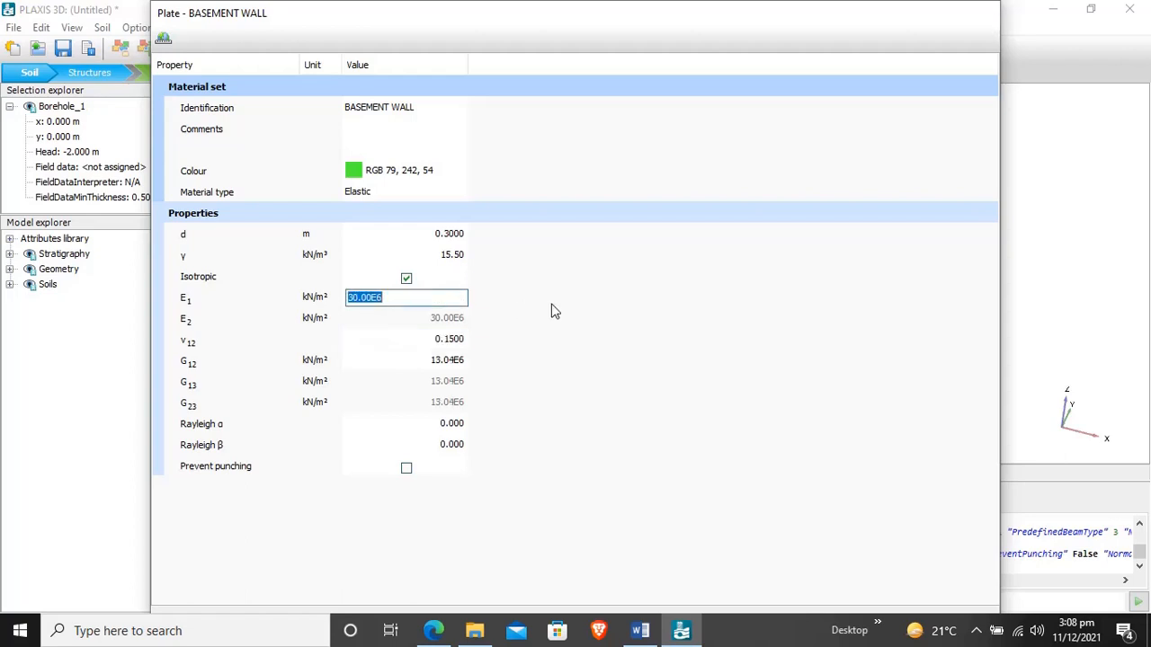
pyautogui.doubleClick(658, 17)
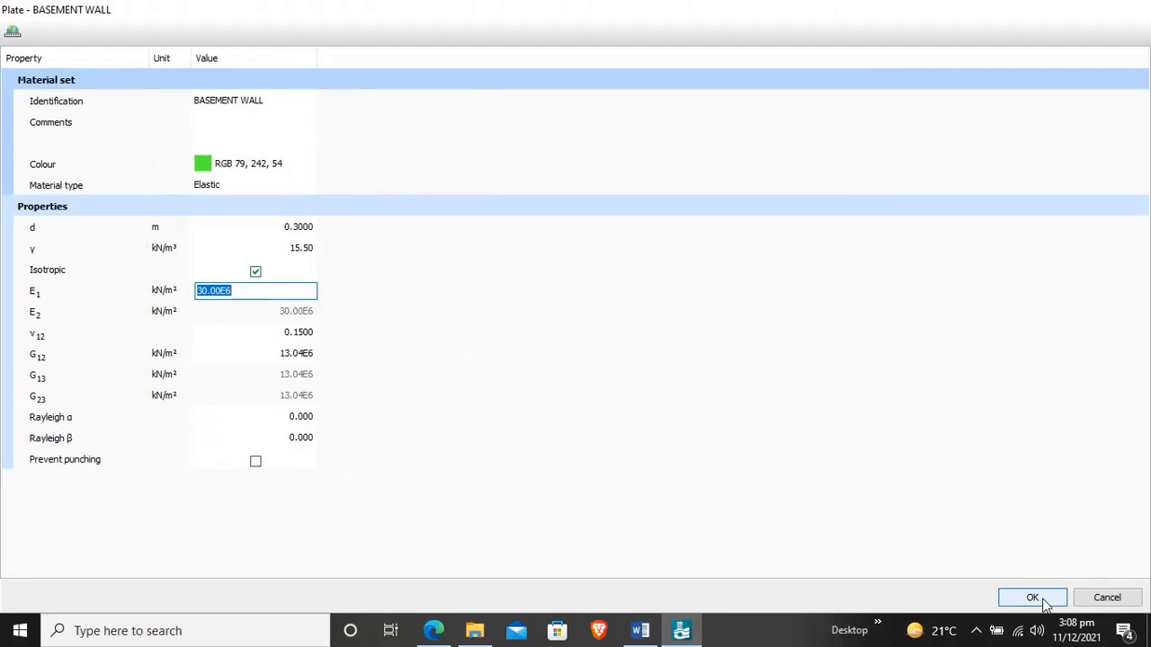
pyautogui.click(1032, 598)
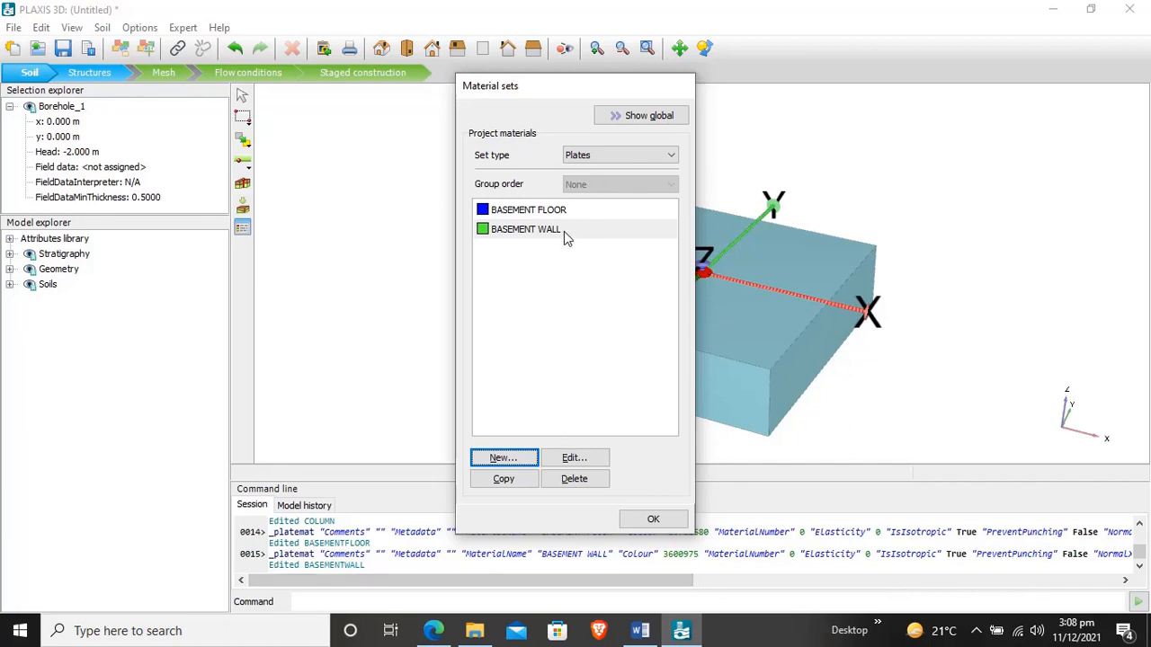
# - Review the material sets of type Beams and of type Soil and interfaces, and close the material sets dialog
pyautogui.click(600, 155)
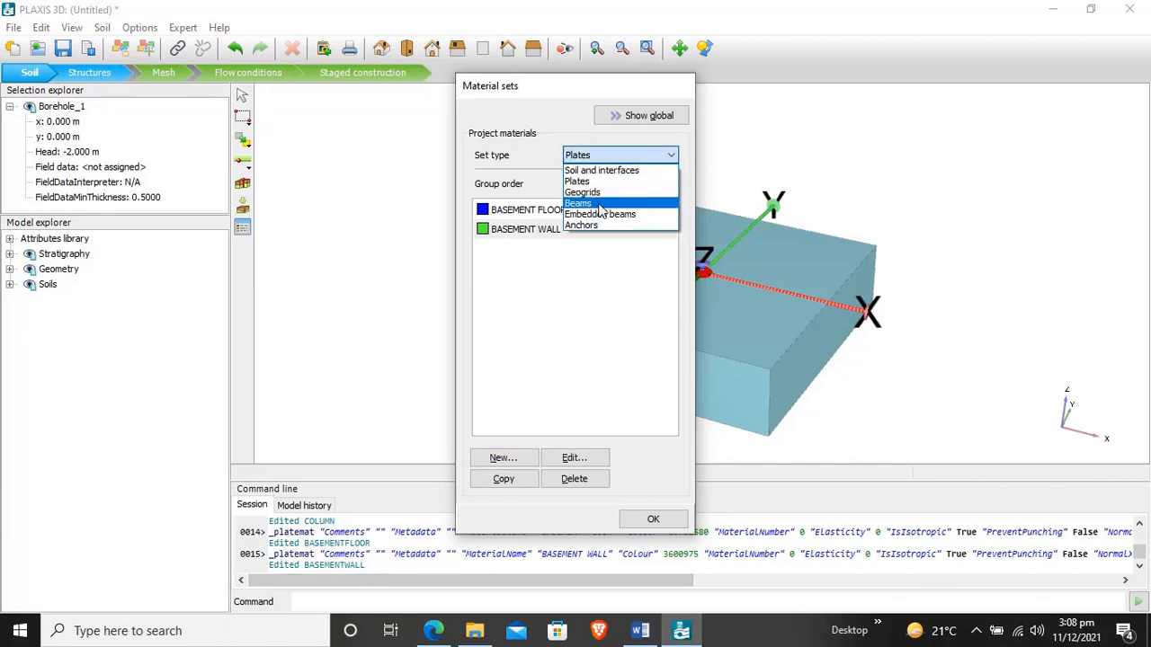
pyautogui.click(600, 200)
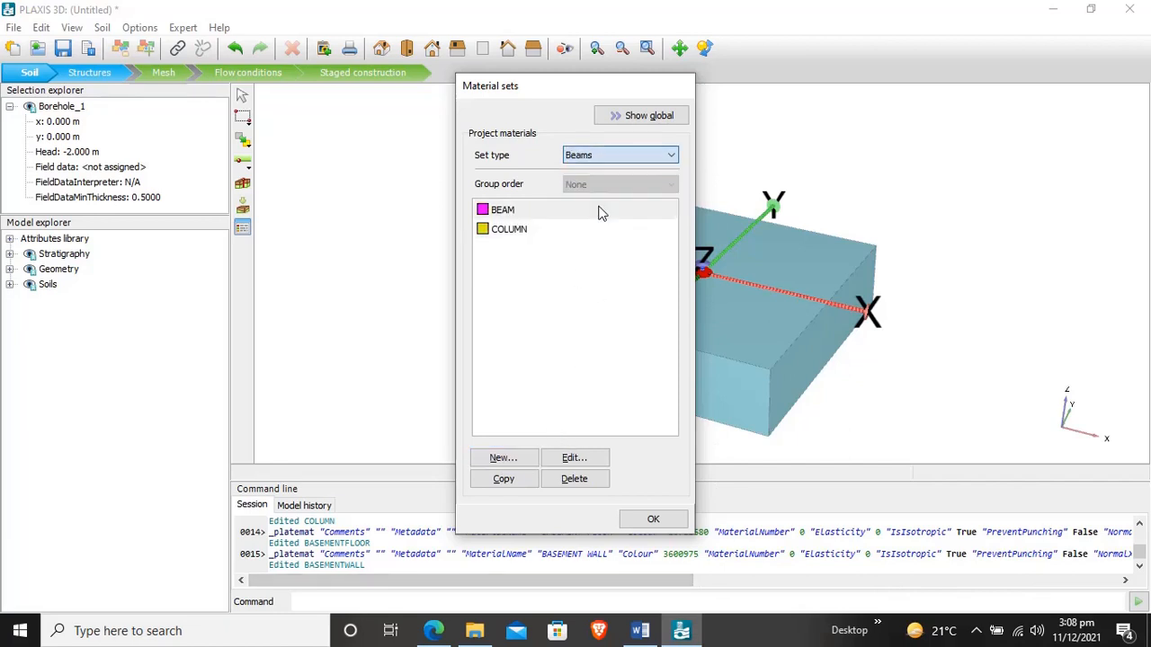
pyautogui.click(611, 155)
pyautogui.click(629, 170)
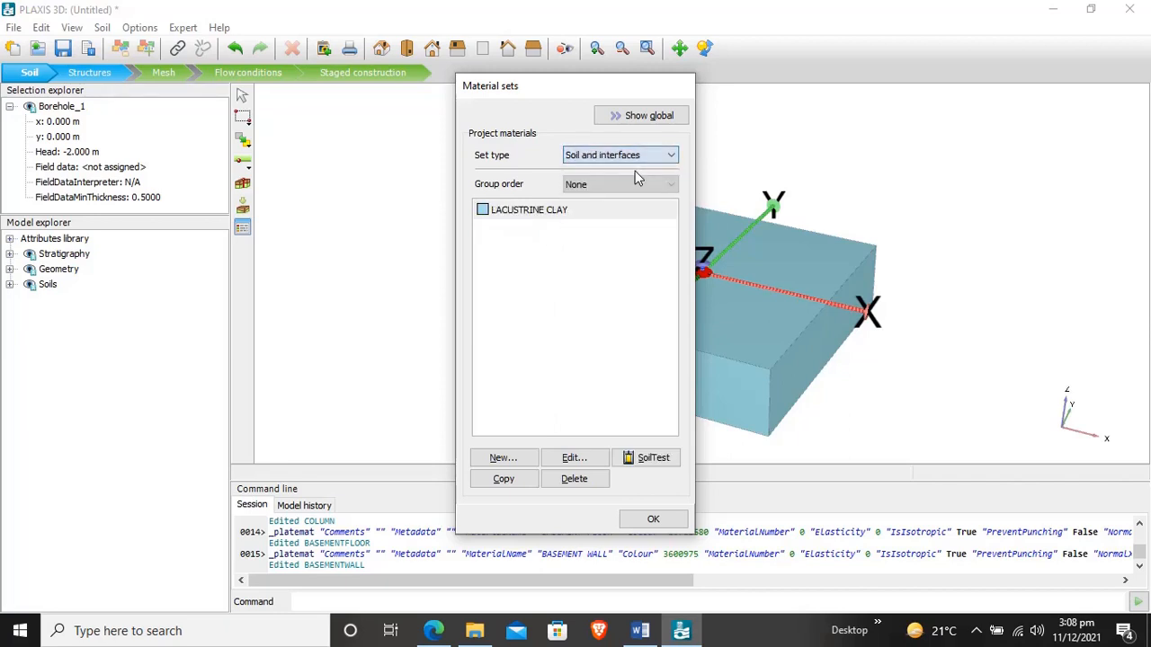
pyautogui.click(633, 160)
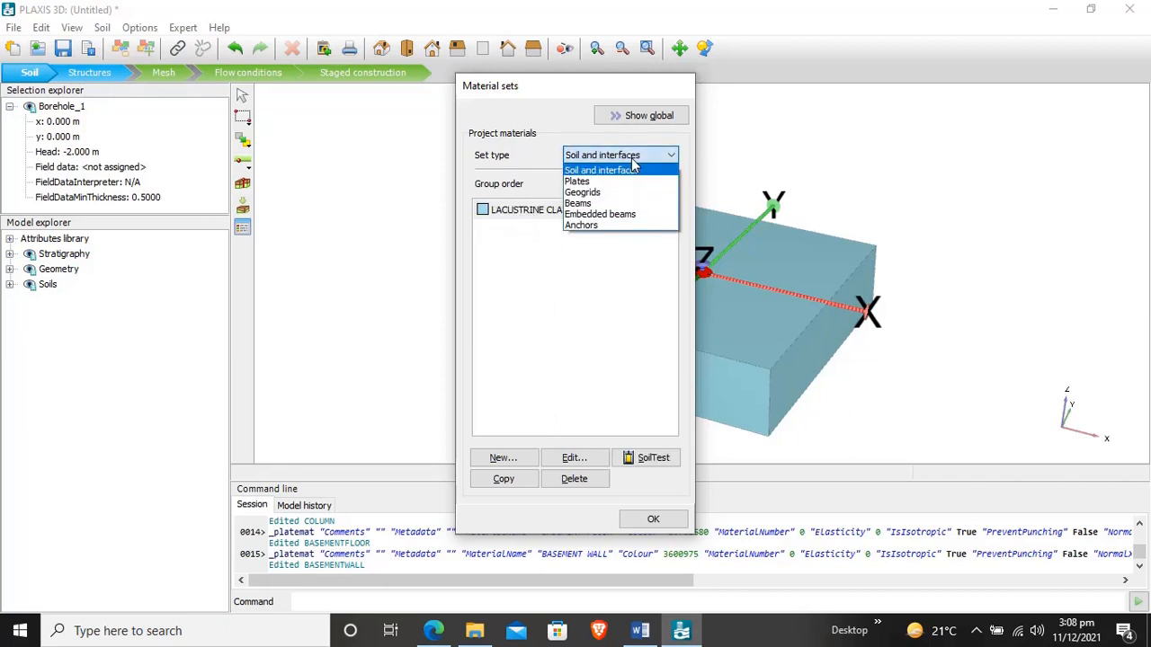
pyautogui.click(592, 323)
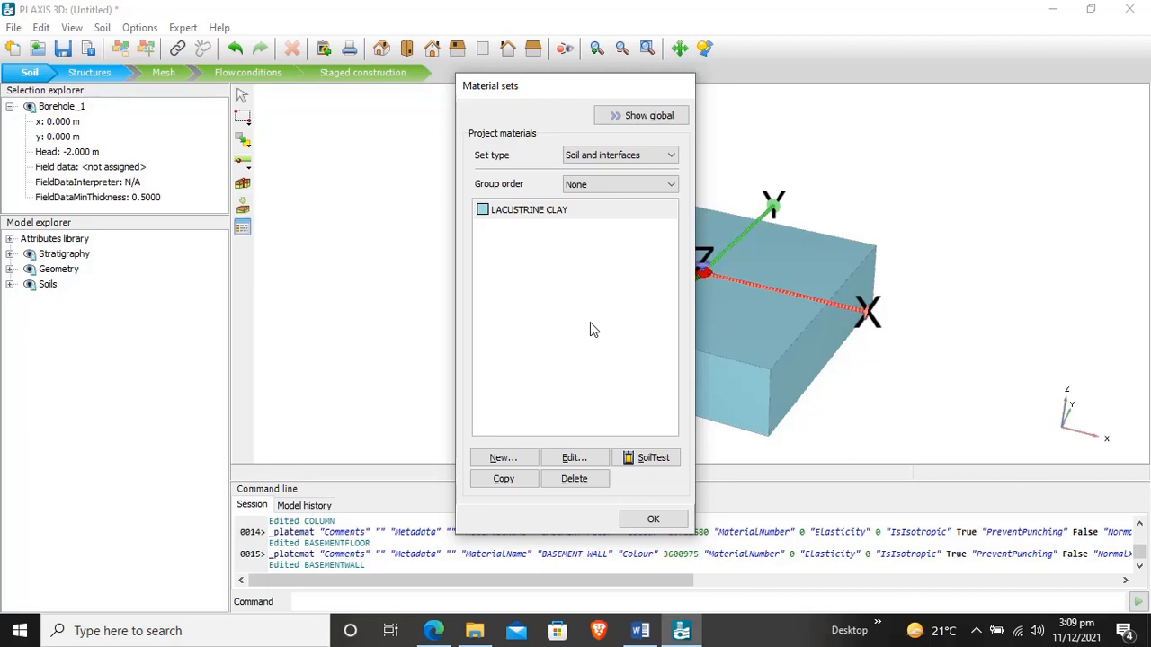
pyautogui.click(654, 521)
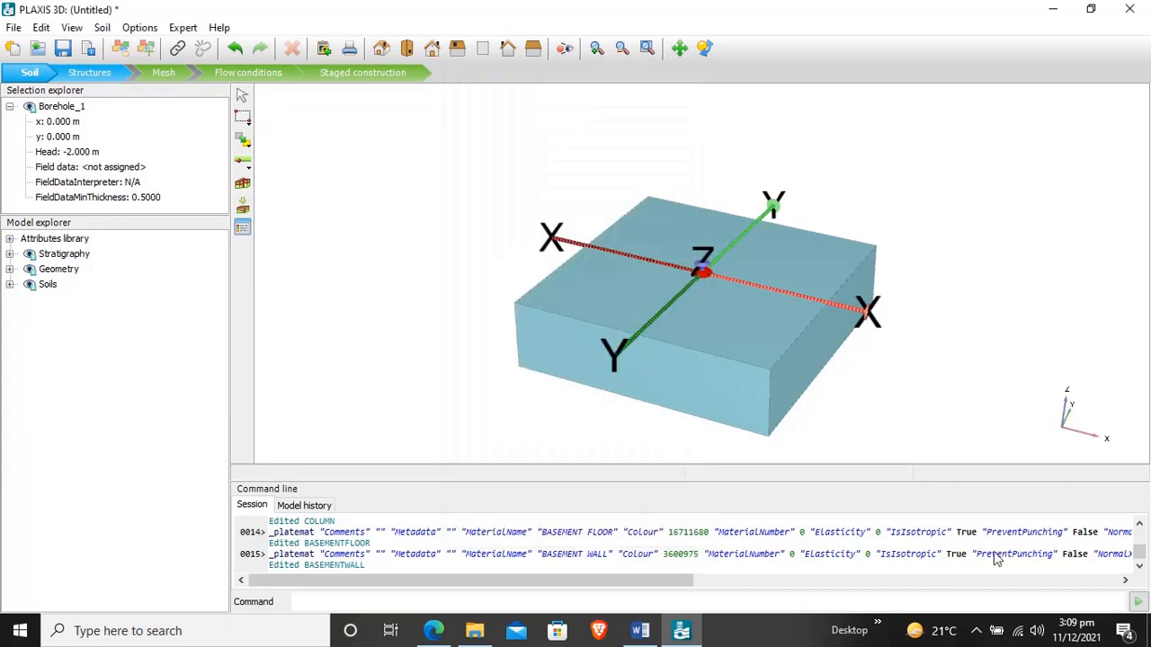
pyautogui.click(977, 630)
pyautogui.click(993, 597)
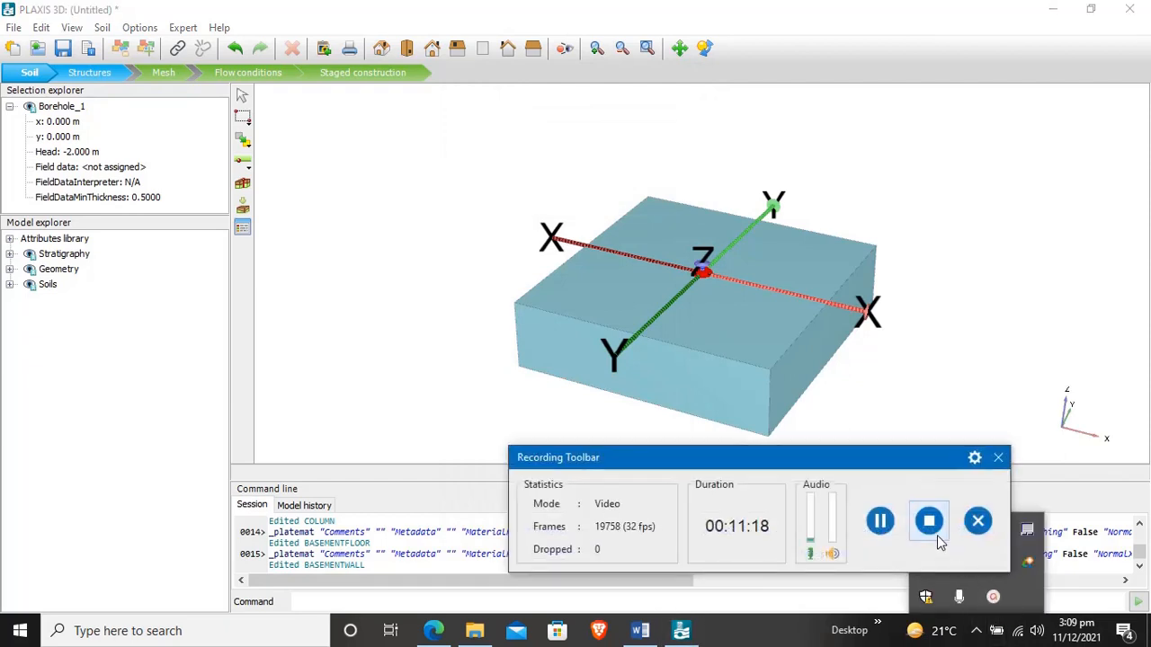